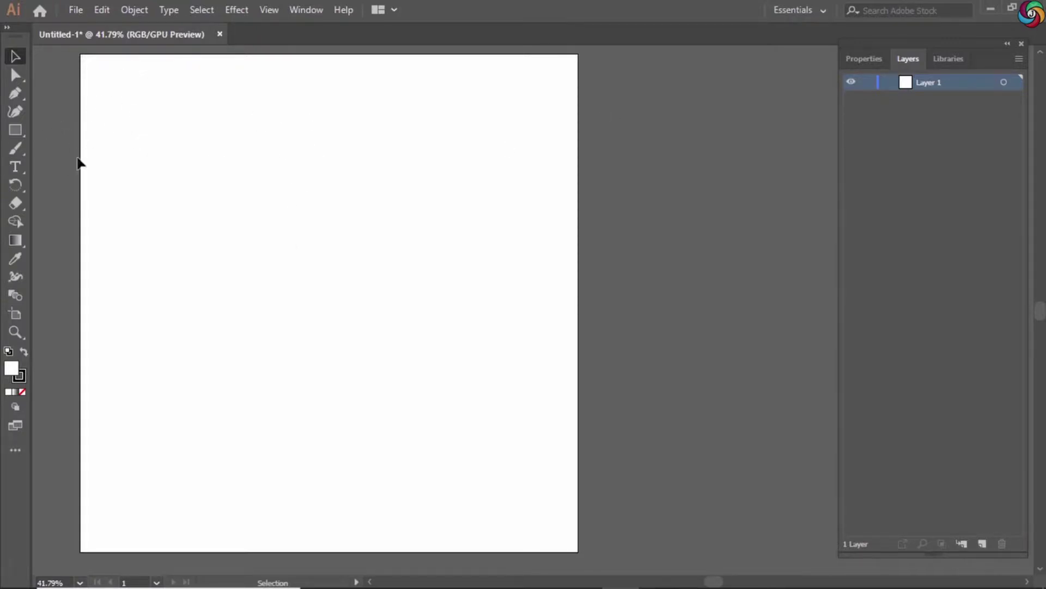
Draw a white background rectangle slightly larger than the artboard, then reposition it and adjust its edges around the artboard.
{"action": "left_click", "coordinate": [16, 130]}
{"action": "left_click_drag", "start_coordinate": [82, 54], "coordinate": [597, 558]}
{"action": "key", "text": "v"}
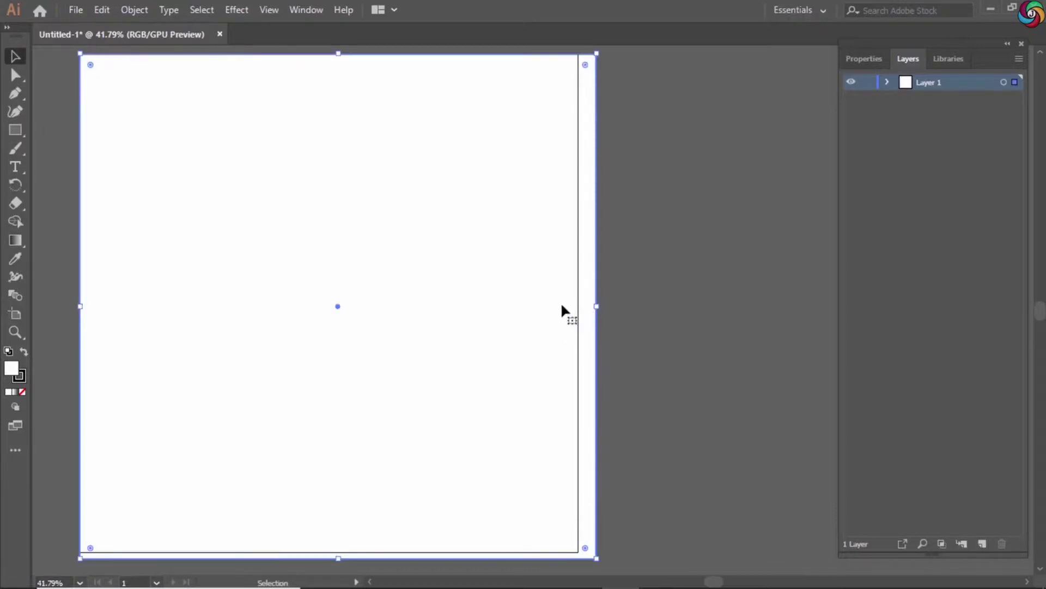
{"action": "mouse_move", "coordinate": [507, 371]}
{"action": "left_mouse_down"}
{"action": "mouse_move", "coordinate": [493, 379]}
{"action": "mouse_move", "coordinate": [496, 363]}
{"action": "left_mouse_up"}
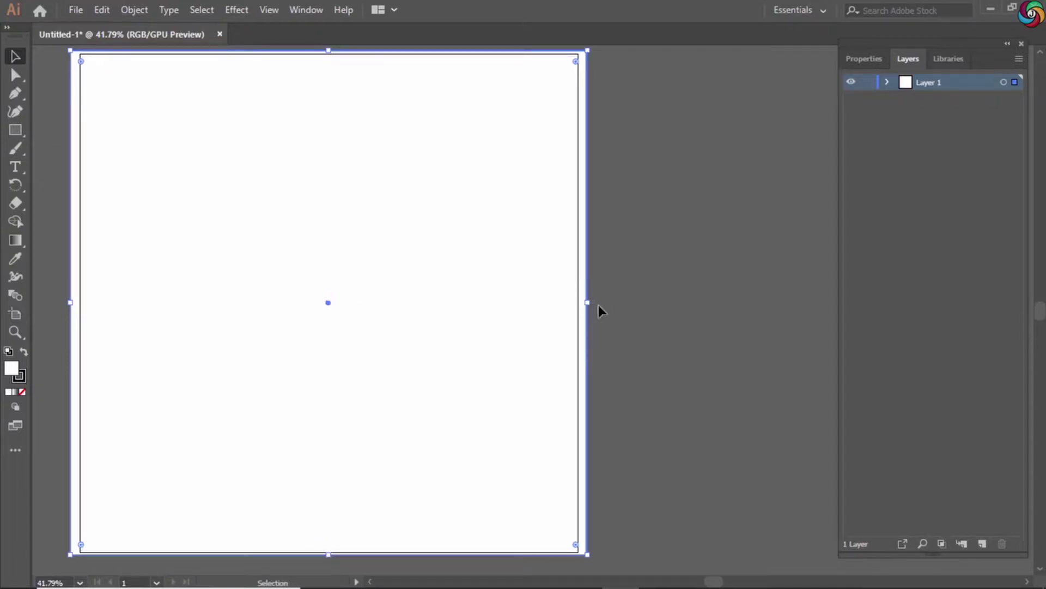
{"action": "mouse_move", "coordinate": [591, 307]}
{"action": "left_mouse_down"}
{"action": "mouse_move", "coordinate": [582, 303]}
{"action": "mouse_move", "coordinate": [604, 306]}
{"action": "left_mouse_up"}
{"action": "left_click_drag", "start_coordinate": [325, 53], "coordinate": [324, 95]}
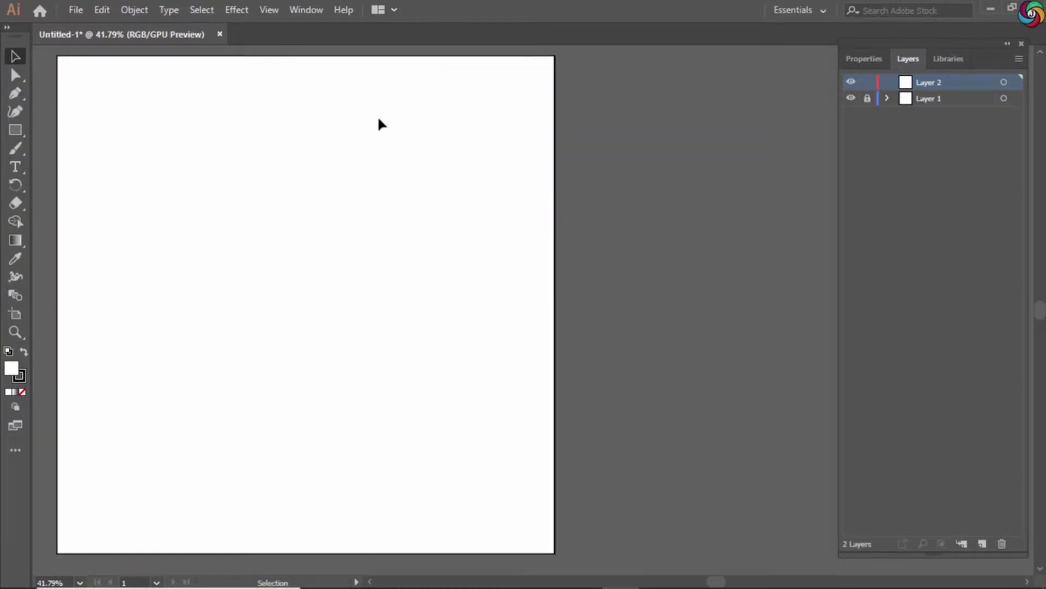
Bring up the Align options and draw a circle in the upper part of the artboard with the Ellipse tool.
{"action": "left_click", "coordinate": [306, 10]}
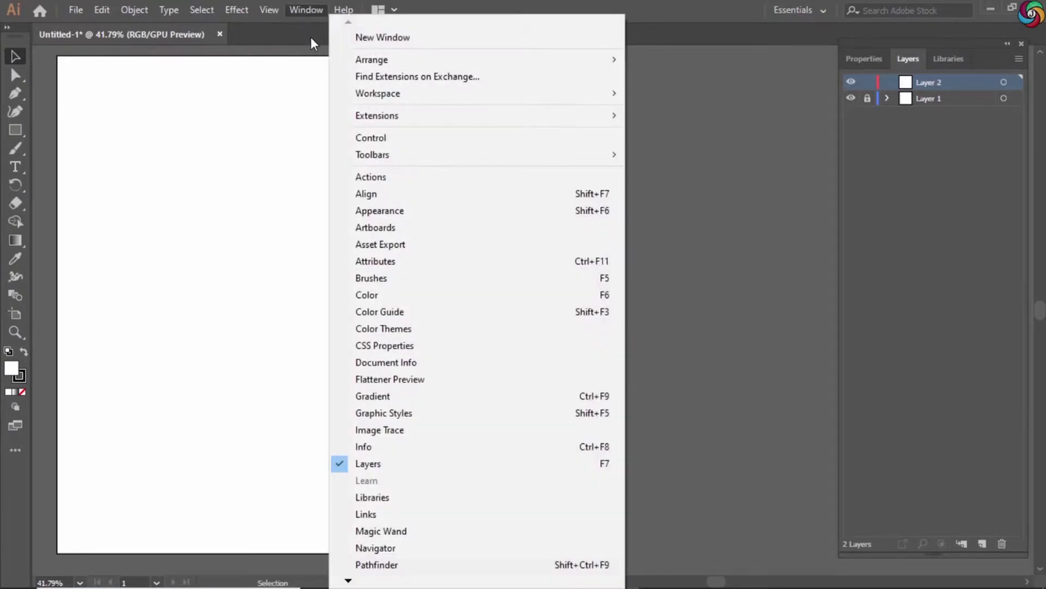
{"action": "left_click", "coordinate": [381, 194]}
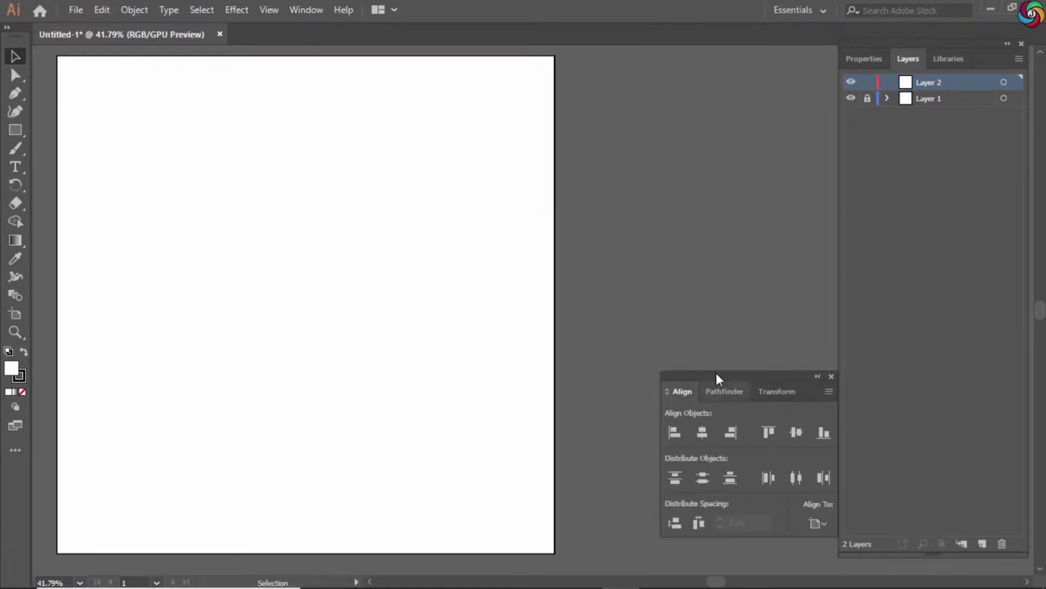
{"action": "left_click_drag", "start_coordinate": [19, 128], "coordinate": [71, 147]}
{"action": "left_click_drag", "start_coordinate": [220, 143], "coordinate": [308, 230]}
{"action": "key", "text": "v"}
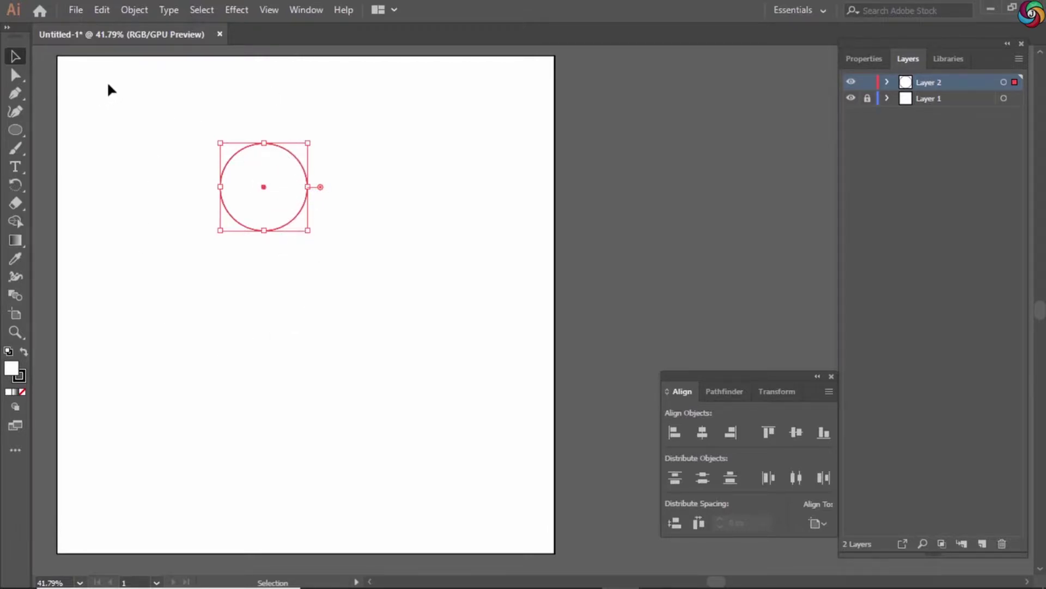
Align the circle to the artboard's left and top edges, then centre it horizontally and vertically on the artboard.
{"action": "left_click", "coordinate": [674, 435]}
{"action": "left_click", "coordinate": [765, 434]}
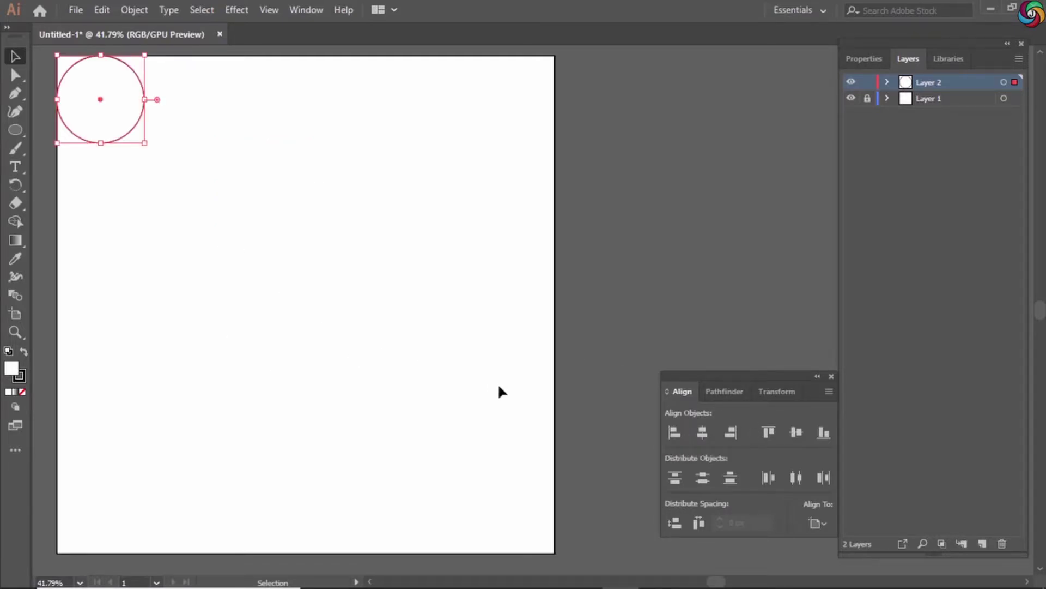
{"action": "left_click", "coordinate": [703, 432]}
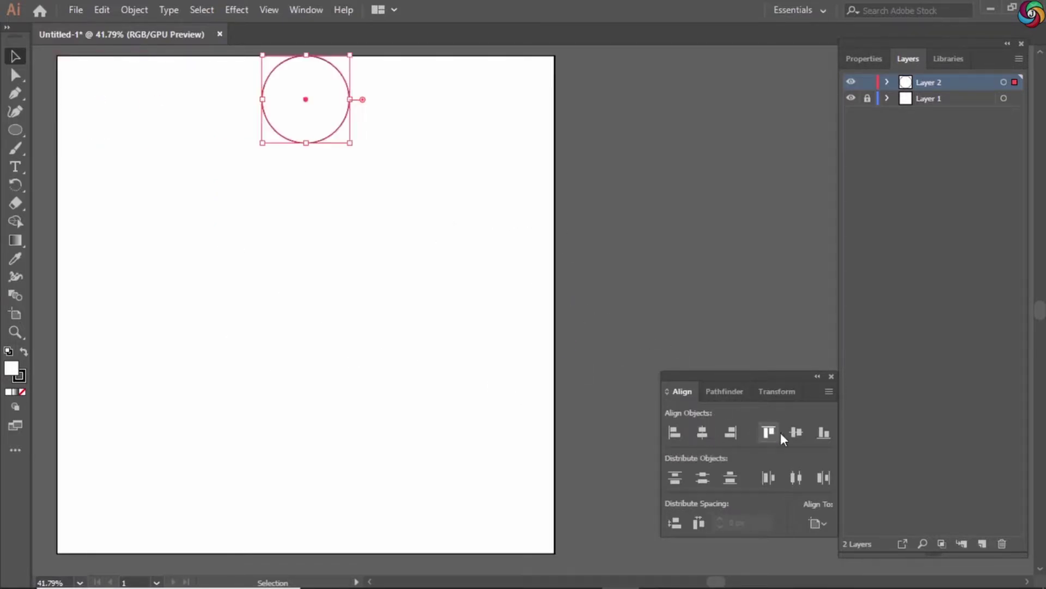
{"action": "left_click", "coordinate": [796, 433]}
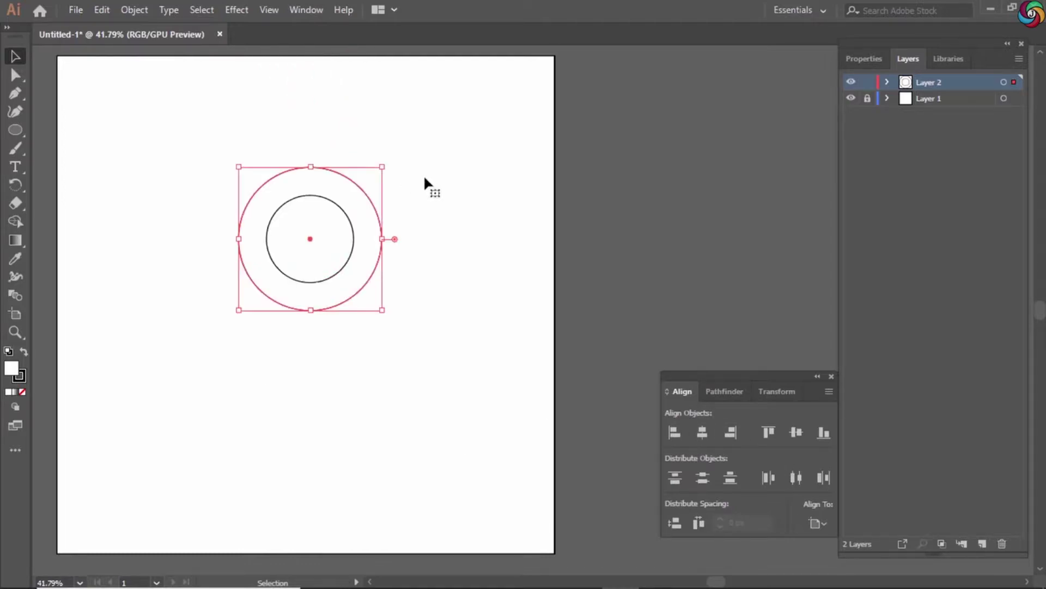
Select both circles and set the alignment reference to Align to Selection.
{"action": "left_click", "coordinate": [432, 140]}
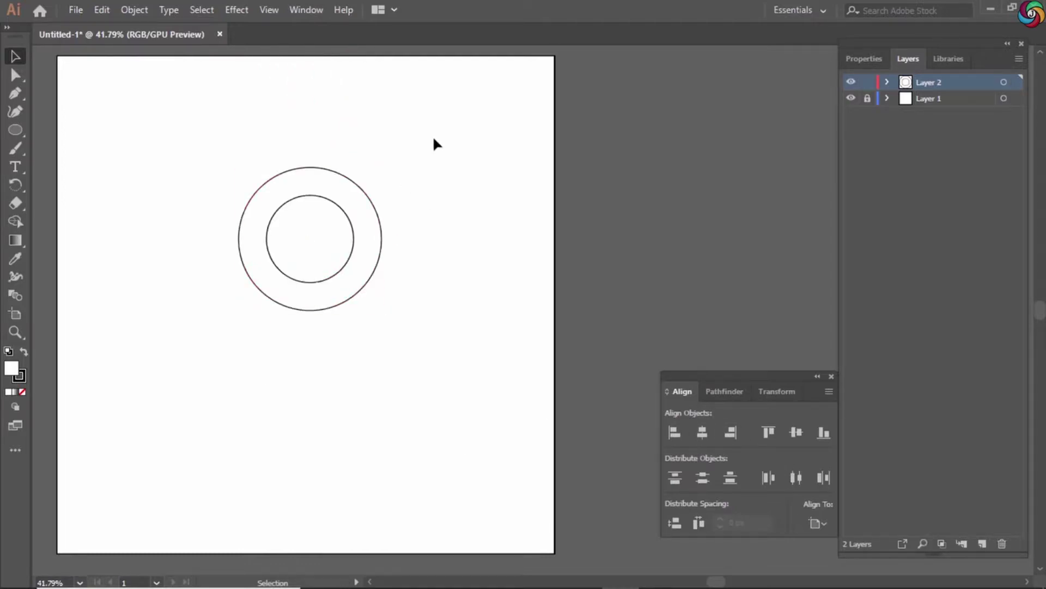
{"action": "left_click_drag", "start_coordinate": [428, 139], "coordinate": [315, 243]}
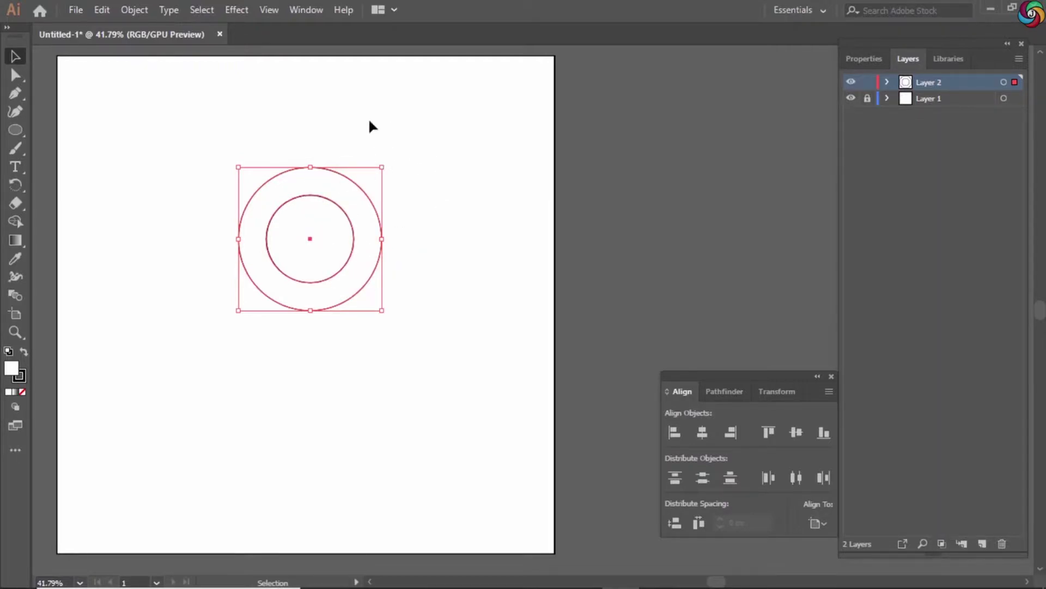
{"action": "left_click", "coordinate": [818, 522]}
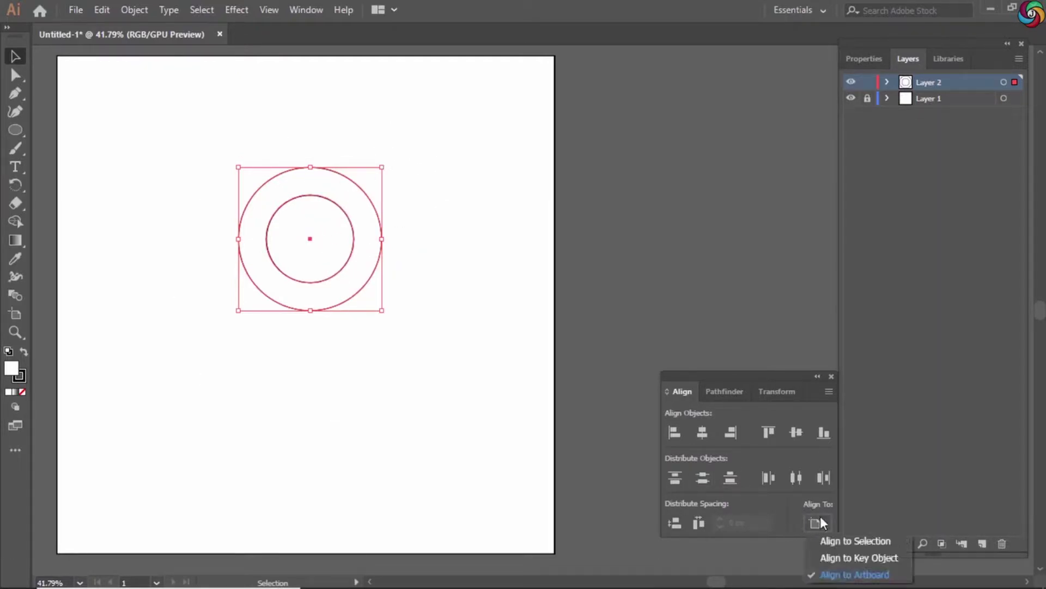
{"action": "left_click", "coordinate": [854, 541]}
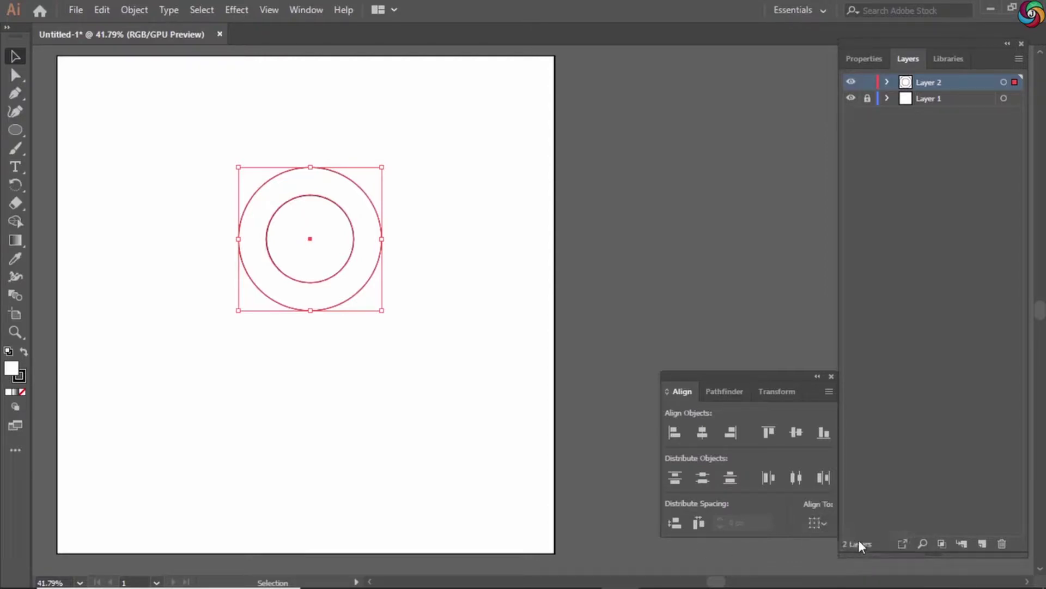
Align the two circles by their left edges, then by their horizontal centres, and finally by their top edges.
{"action": "left_click", "coordinate": [673, 433]}
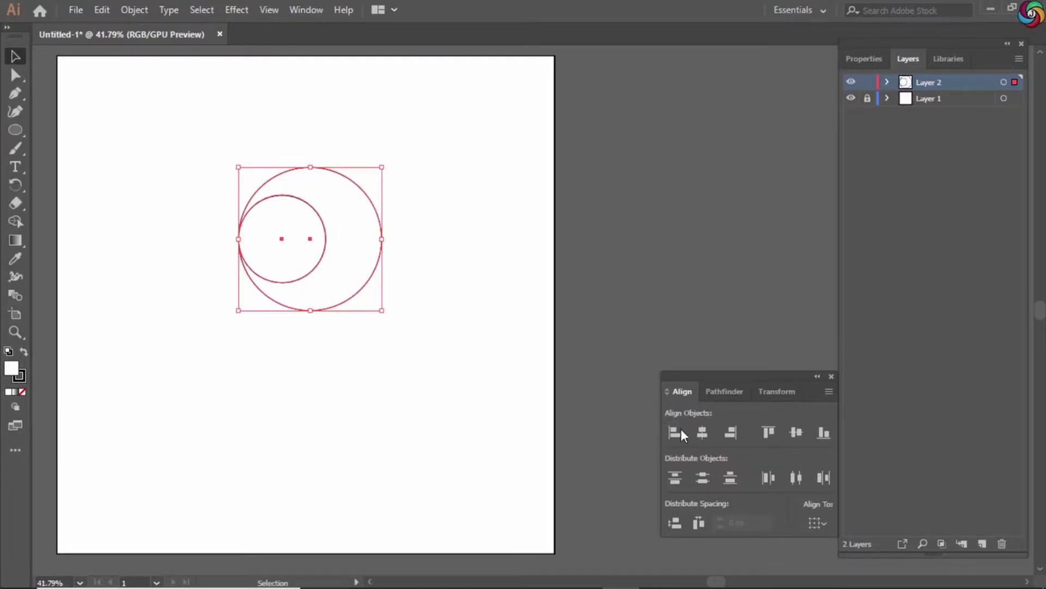
{"action": "left_click", "coordinate": [700, 433]}
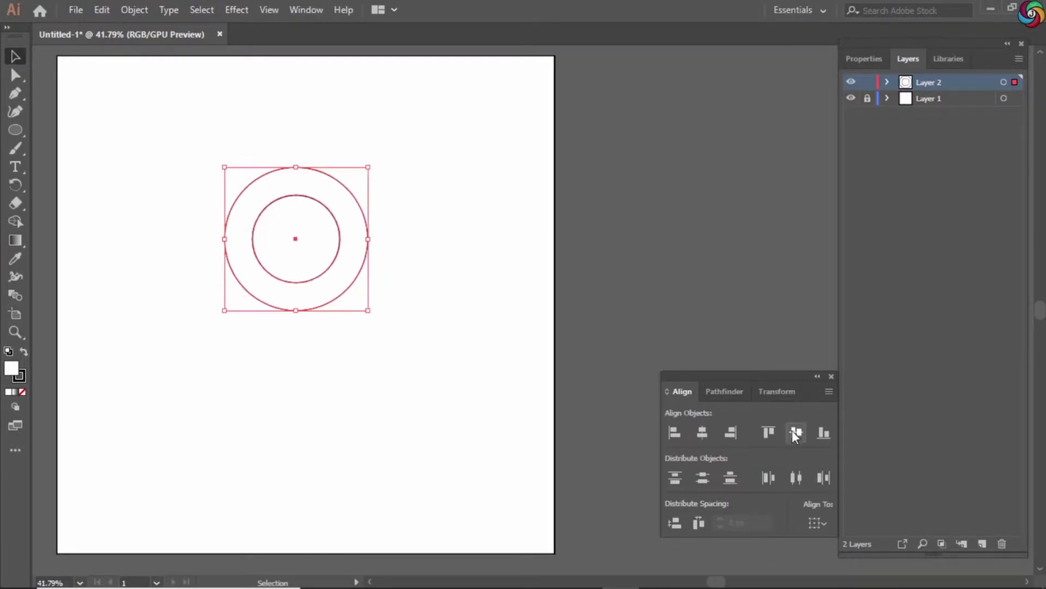
{"action": "left_click", "coordinate": [768, 432]}
{"action": "left_click", "coordinate": [638, 466]}
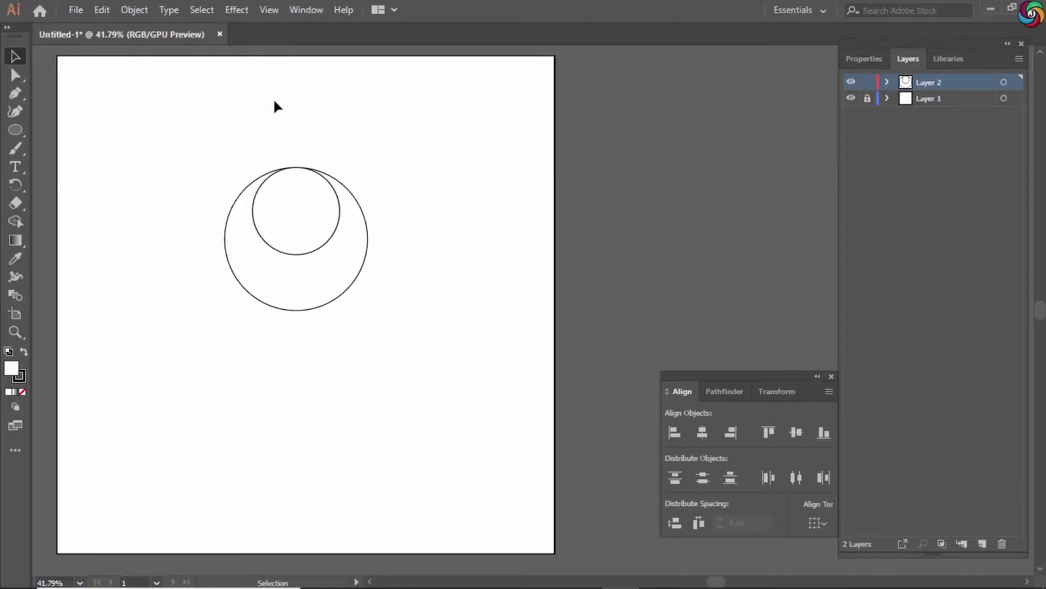
Show the document rulers.
{"action": "left_click", "coordinate": [270, 11]}
{"action": "mouse_move", "coordinate": [509, 426]}
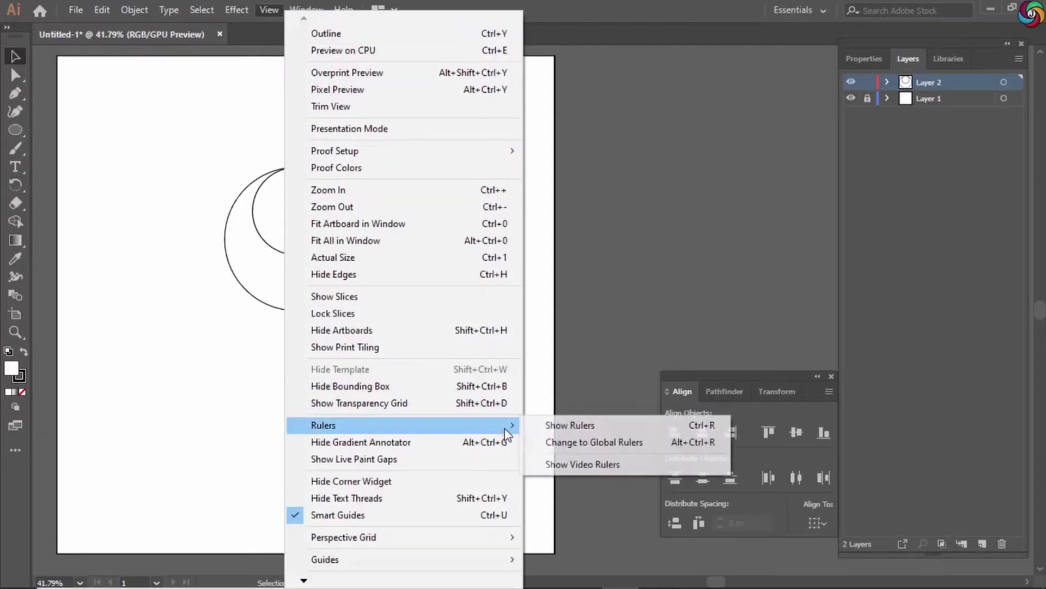
{"action": "left_click", "coordinate": [572, 426]}
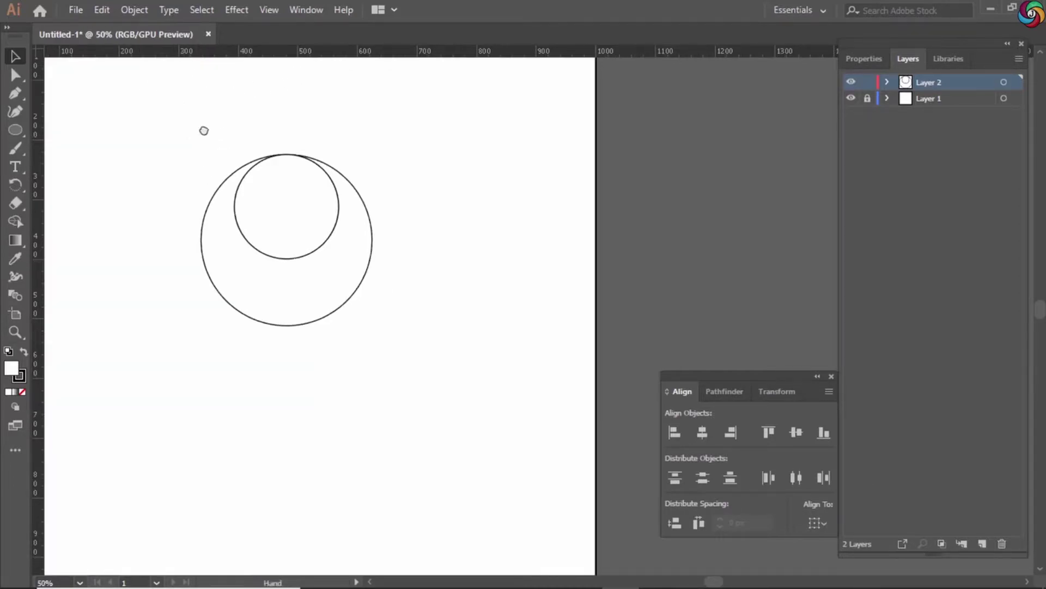
Place vertical and horizontal guides at about 200 px and 800 px, framing the central area of the artboard.
{"action": "key", "text": "ctrl+plus"}
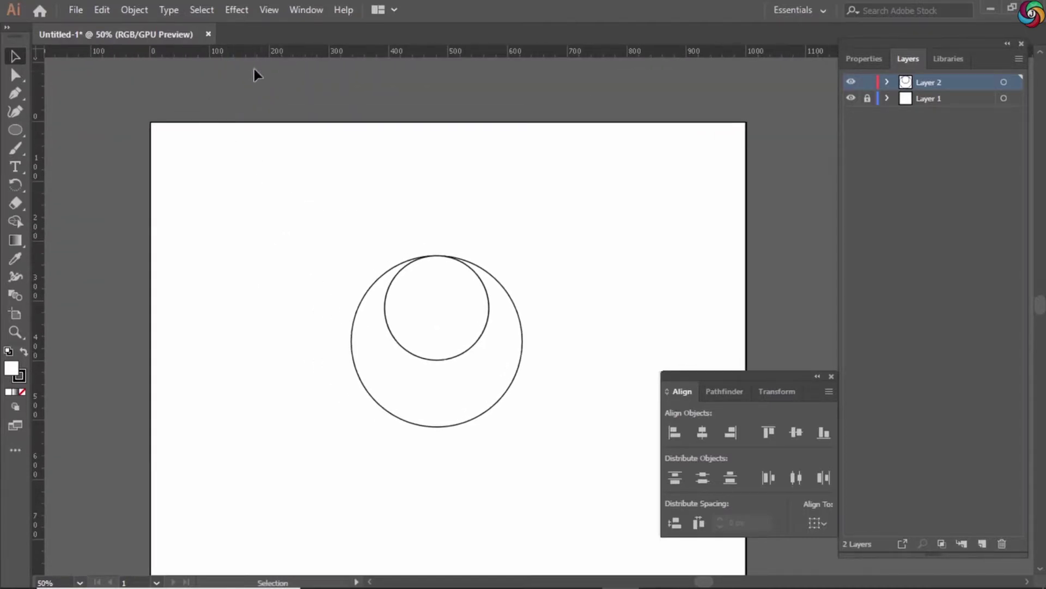
{"action": "key", "text": "ctrl+minus"}
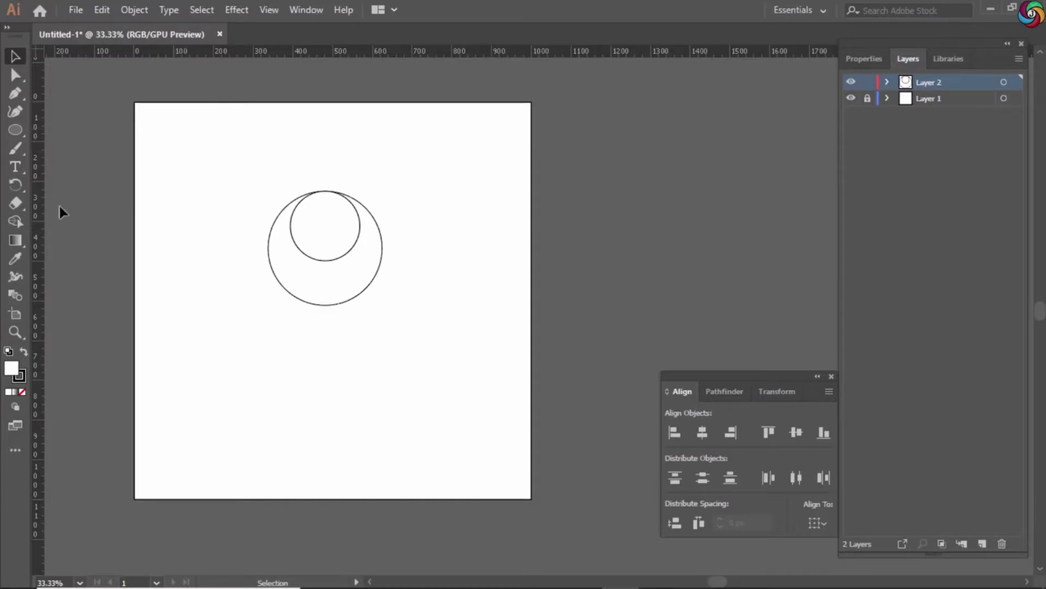
{"action": "left_click_drag", "start_coordinate": [41, 233], "coordinate": [39, 235]}
{"action": "left_click_drag", "start_coordinate": [129, 239], "coordinate": [209, 273]}
{"action": "left_click_drag", "start_coordinate": [432, 51], "coordinate": [432, 160]}
{"action": "key", "text": "ctrl+z"}
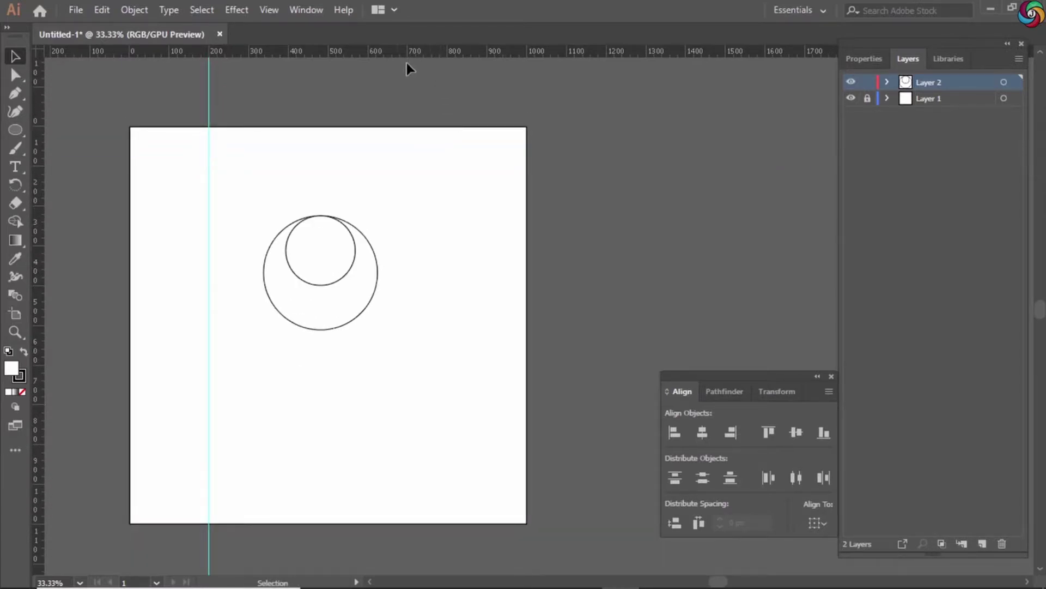
{"action": "left_click_drag", "start_coordinate": [417, 53], "coordinate": [416, 194]}
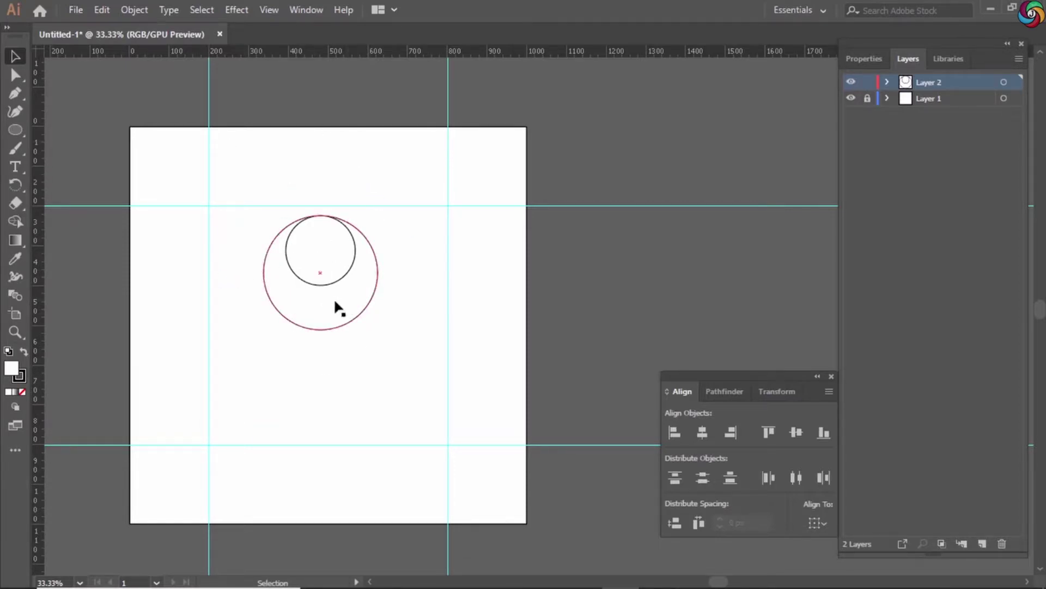
Move the small circle into the upper-right guide corner and the large circle into the lower-left guide corner.
{"action": "left_click", "coordinate": [347, 275]}
{"action": "left_click_drag", "start_coordinate": [344, 275], "coordinate": [436, 265]}
{"action": "left_click", "coordinate": [388, 306]}
{"action": "left_click_drag", "start_coordinate": [344, 329], "coordinate": [290, 441]}
{"action": "left_click", "coordinate": [273, 221]}
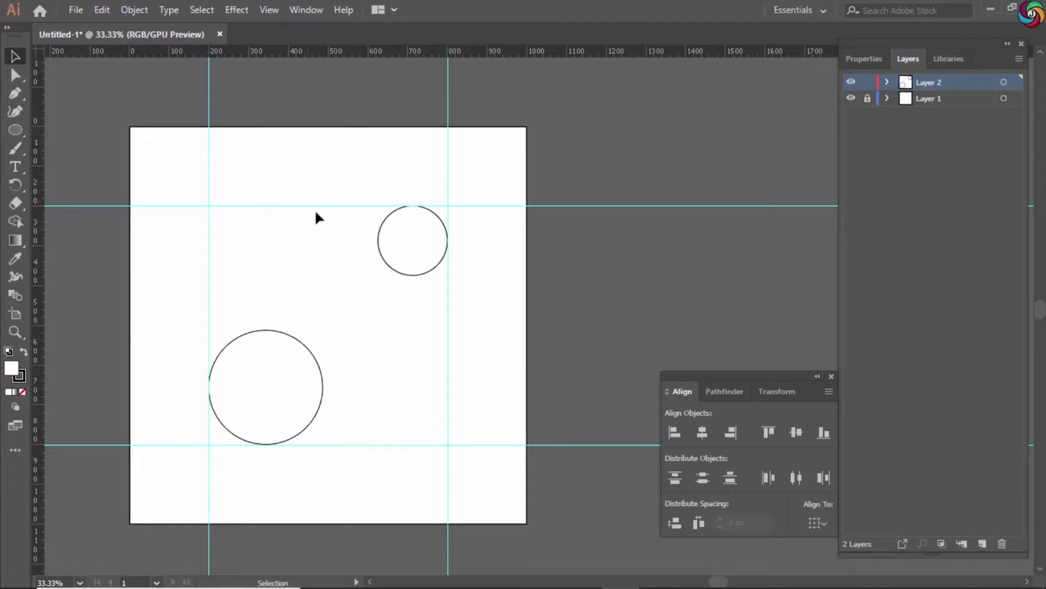
Unlock the guides and move them outward with the circles in their corners, to about 50 px inside the artboard's edges.
{"action": "left_click", "coordinate": [270, 11]}
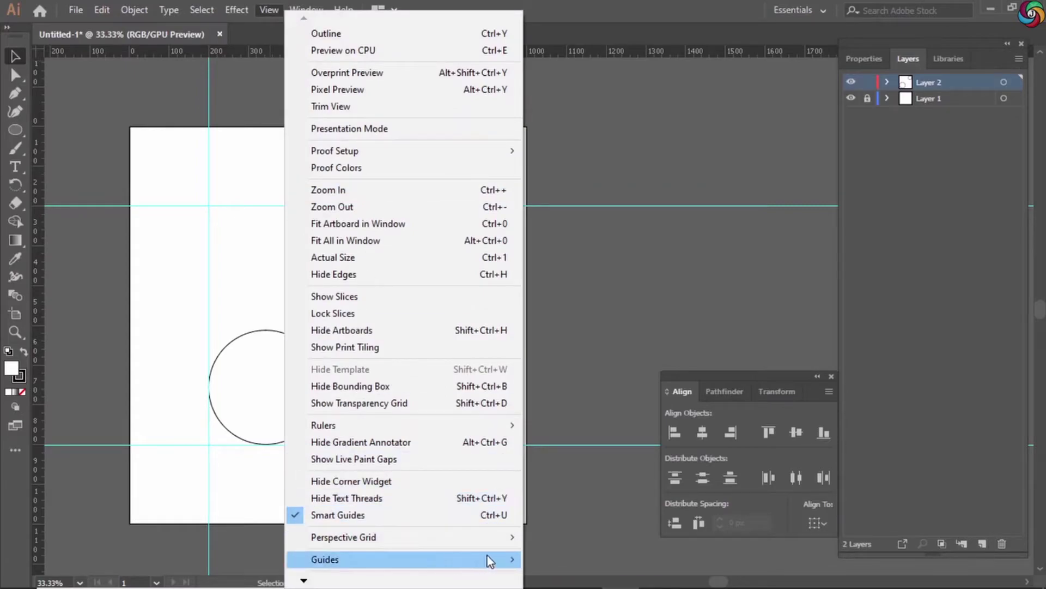
{"action": "mouse_move", "coordinate": [486, 556]}
{"action": "left_click", "coordinate": [569, 509]}
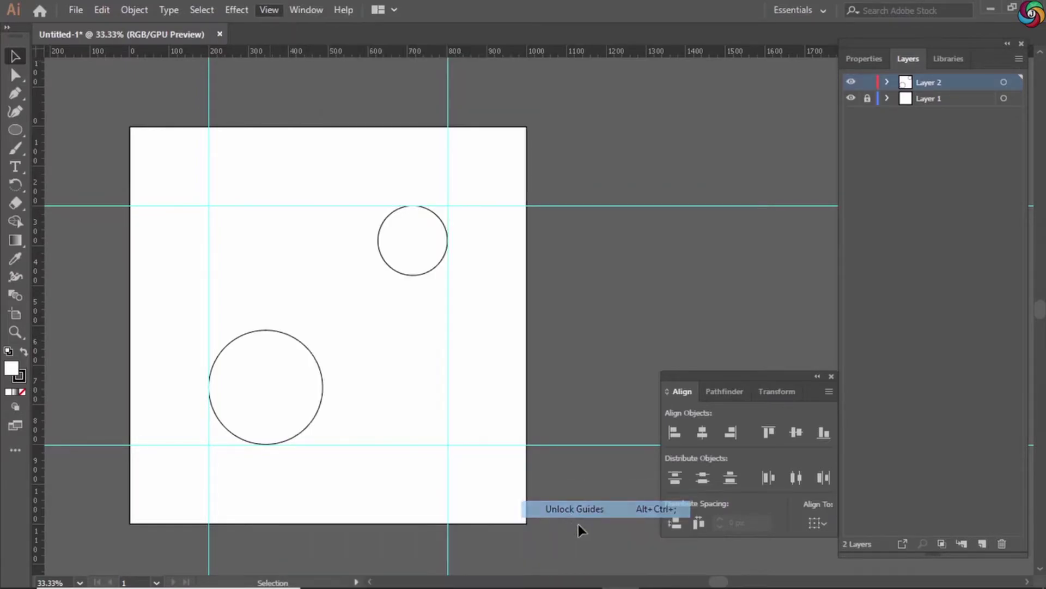
{"action": "left_click_drag", "start_coordinate": [297, 211], "coordinate": [299, 155]}
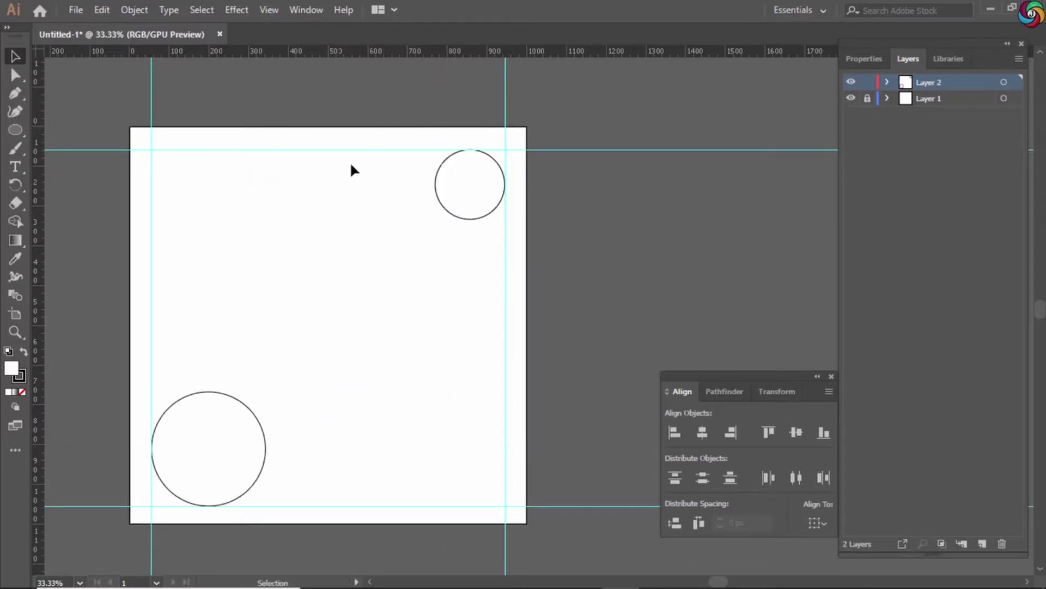
Hide all the guides in the document.
{"action": "left_click", "coordinate": [268, 11]}
{"action": "mouse_move", "coordinate": [479, 559]}
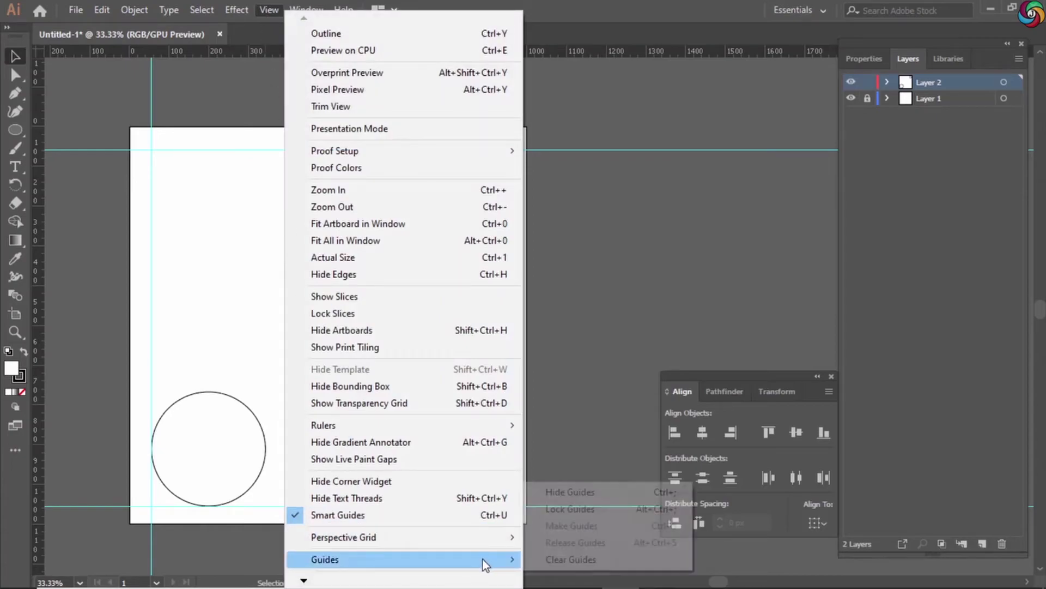
{"action": "left_click", "coordinate": [574, 494]}
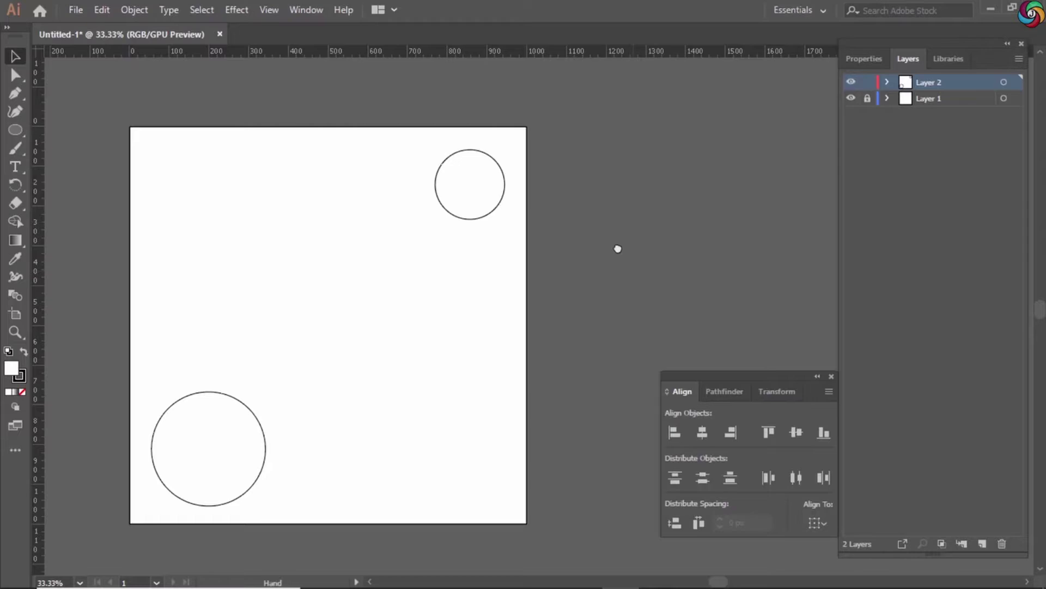
Place the sleeping panda image from File Explorer onto the artboard in Layer 3.
{"action": "scroll", "coordinate": [617, 248], "scroll_direction": "down", "scroll_amount": 2}
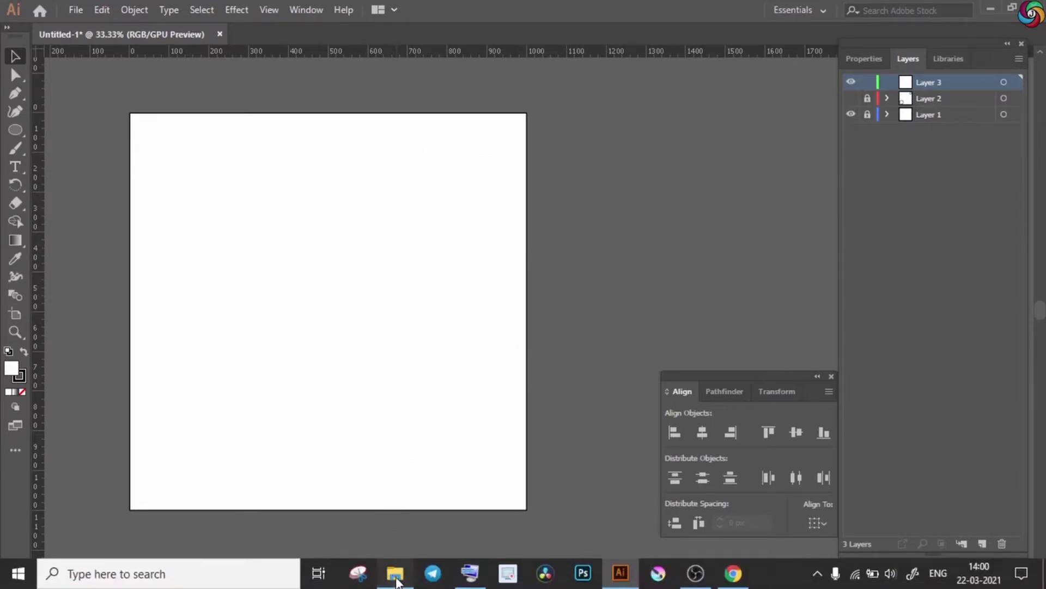
{"action": "left_click", "coordinate": [397, 578]}
{"action": "left_click_drag", "start_coordinate": [457, 205], "coordinate": [471, 329]}
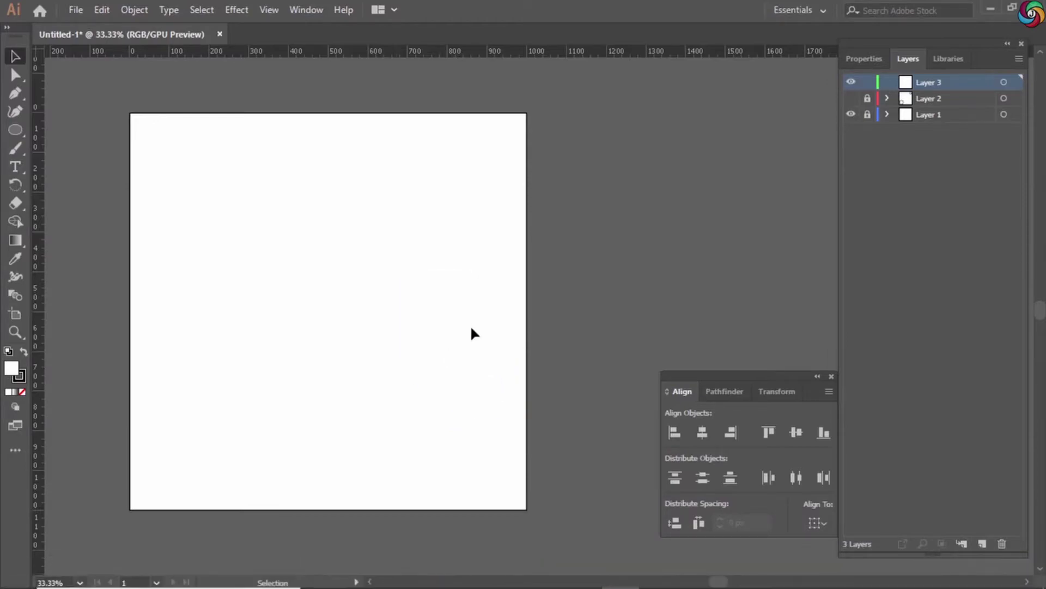
{"action": "left_click_drag", "start_coordinate": [685, 86], "coordinate": [521, 215]}
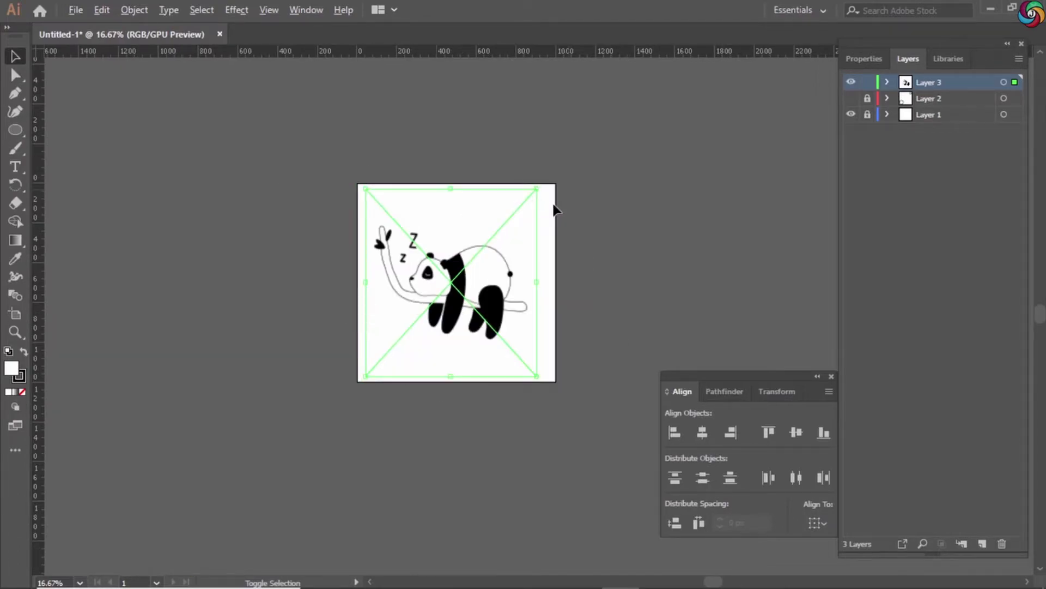
Move the panda image off the artboard into the empty canvas area to its left.
{"action": "left_click_drag", "start_coordinate": [436, 278], "coordinate": [297, 253]}
{"action": "key", "text": "ctrl+plus"}
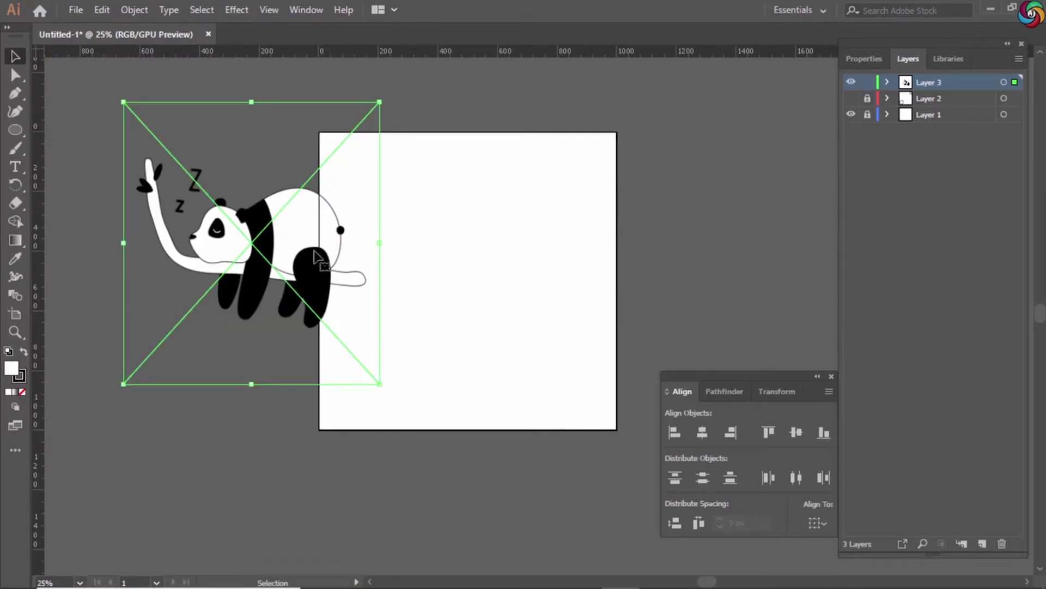
{"action": "left_click_drag", "start_coordinate": [297, 255], "coordinate": [219, 232]}
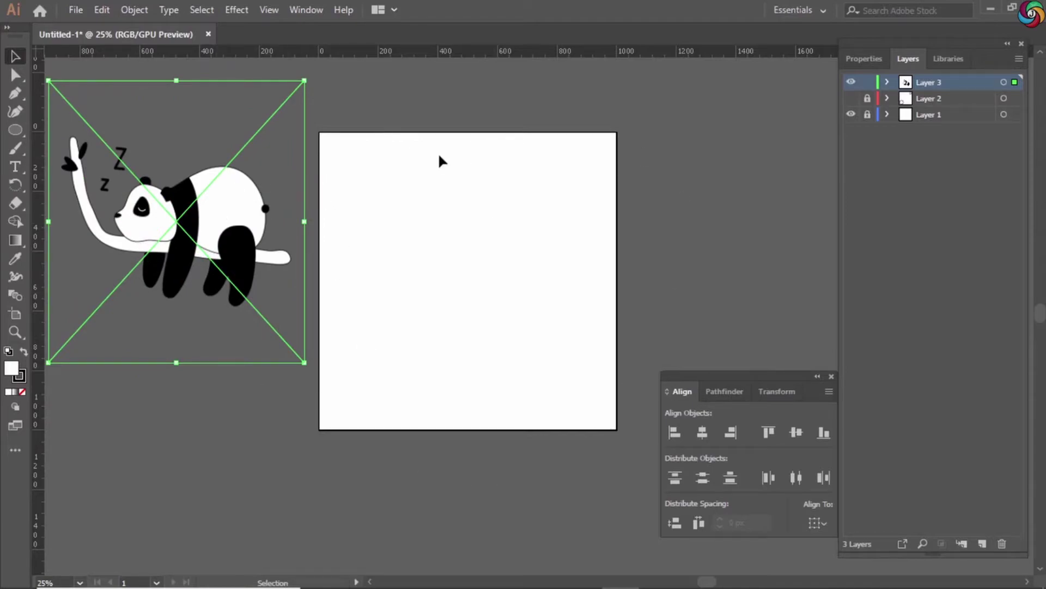
{"action": "left_click", "coordinate": [328, 226]}
{"action": "left_click", "coordinate": [220, 233]}
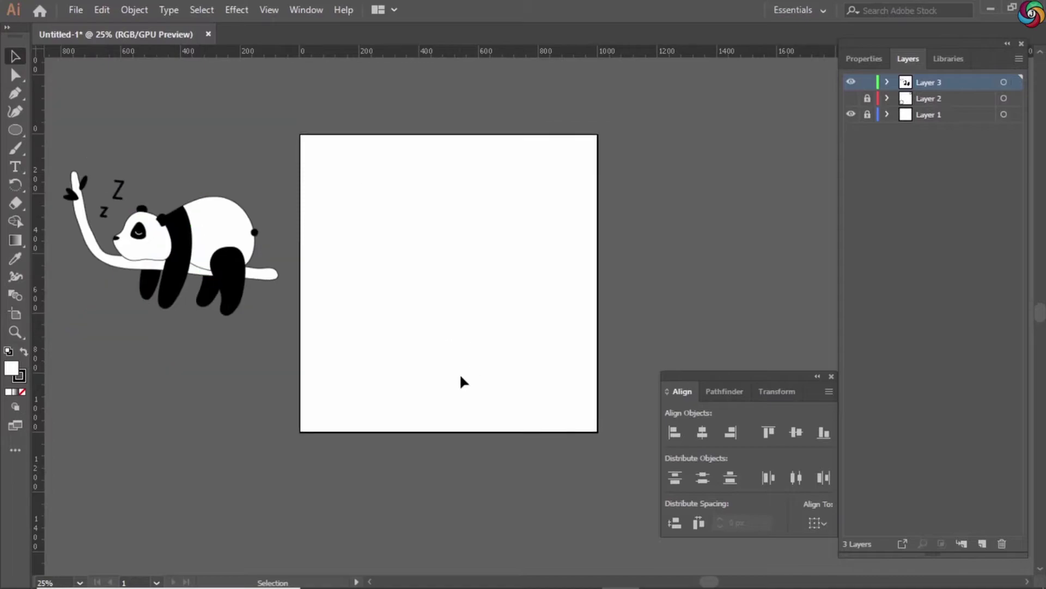
Move the panda image back onto the artboard and select it.
{"action": "left_click", "coordinate": [264, 248]}
{"action": "left_click_drag", "start_coordinate": [207, 267], "coordinate": [463, 297]}
{"action": "left_click", "coordinate": [223, 392]}
{"action": "key", "text": "ctrl+a"}
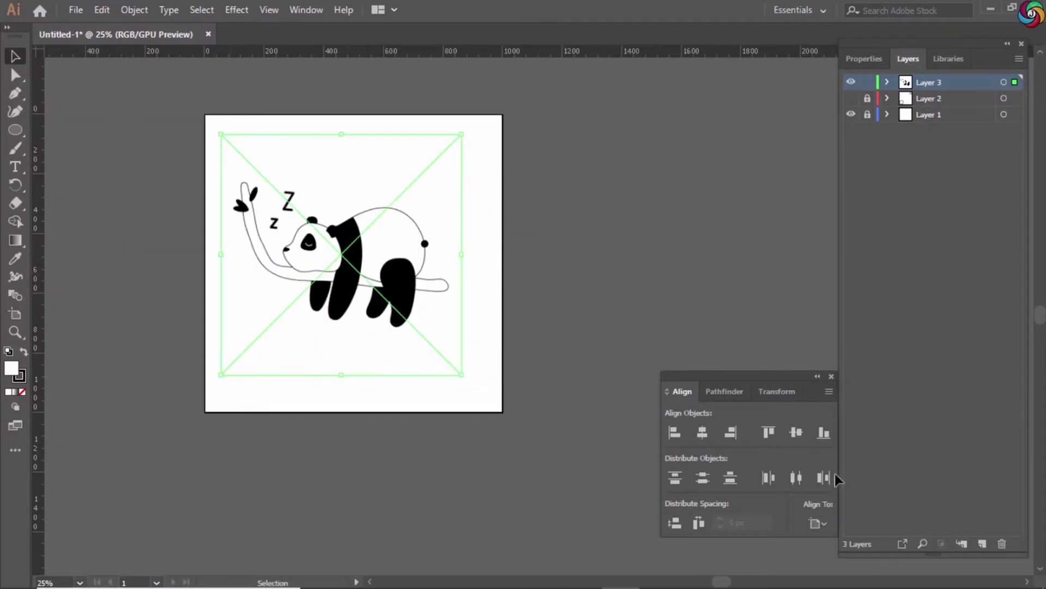
Align the panda image to the artboard, centring it both horizontally and vertically.
{"action": "left_click", "coordinate": [817, 523]}
{"action": "left_click", "coordinate": [850, 574]}
{"action": "left_click", "coordinate": [702, 432]}
{"action": "left_click", "coordinate": [796, 432]}
{"action": "left_click", "coordinate": [561, 184]}
{"action": "left_click", "coordinate": [276, 376]}
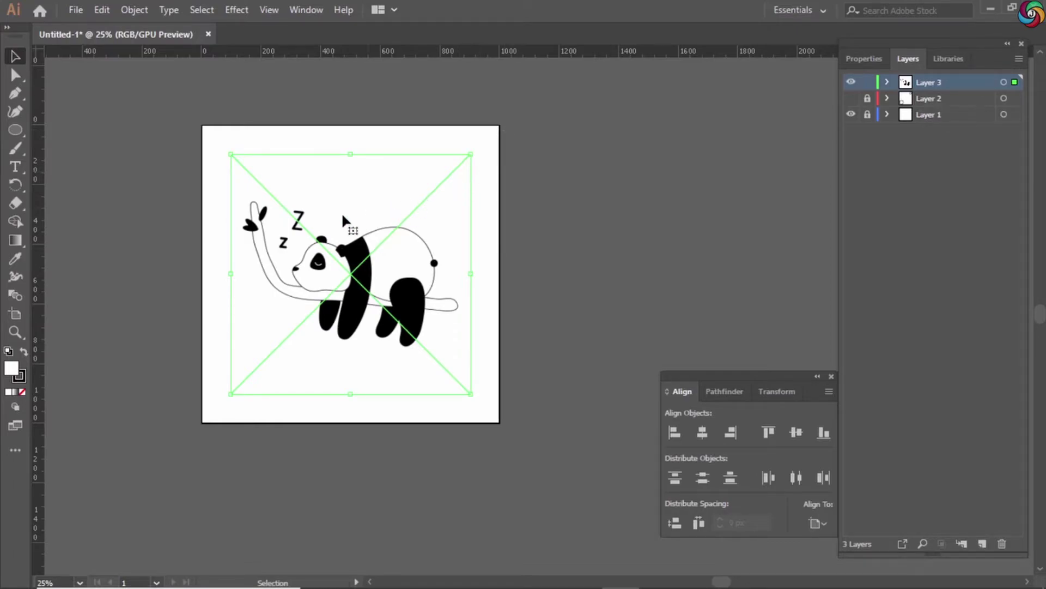
Trace the panda image with the Sketched Art preset and expand the tracing into editable paths.
{"action": "left_click", "coordinate": [864, 59]}
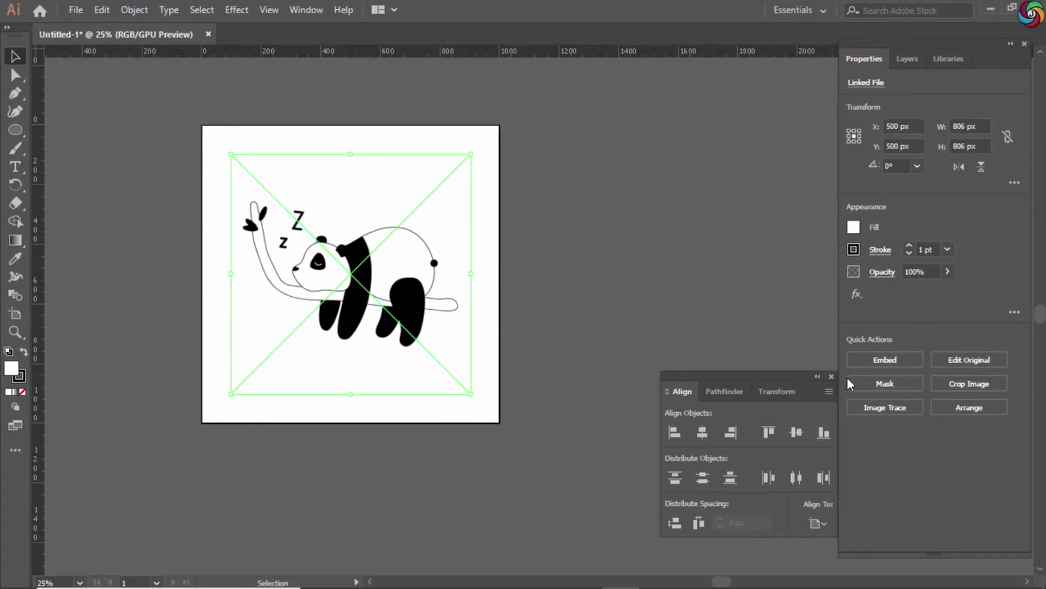
{"action": "left_click", "coordinate": [884, 408]}
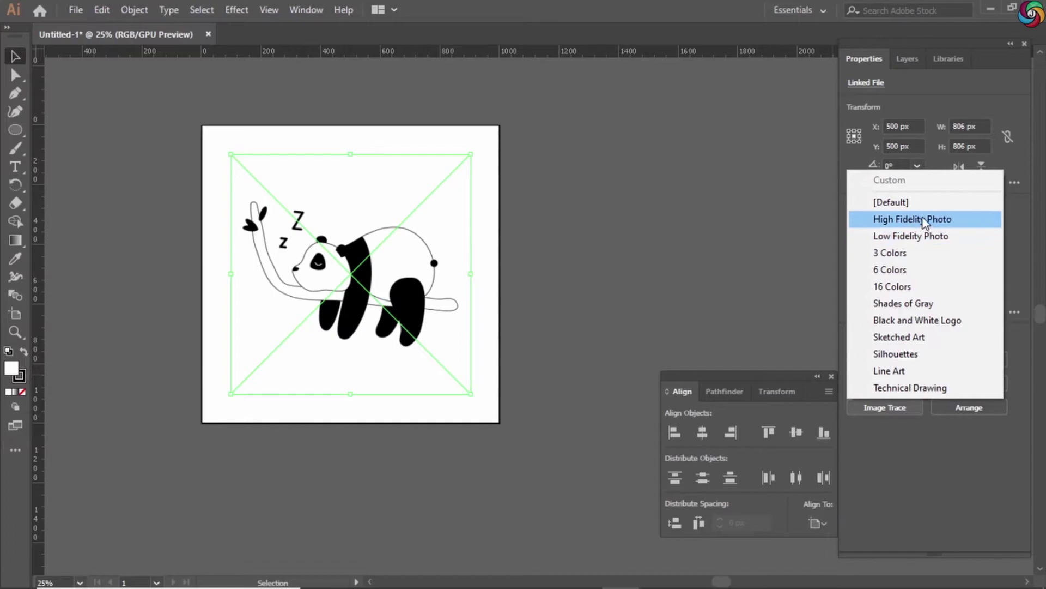
{"action": "left_click", "coordinate": [918, 339]}
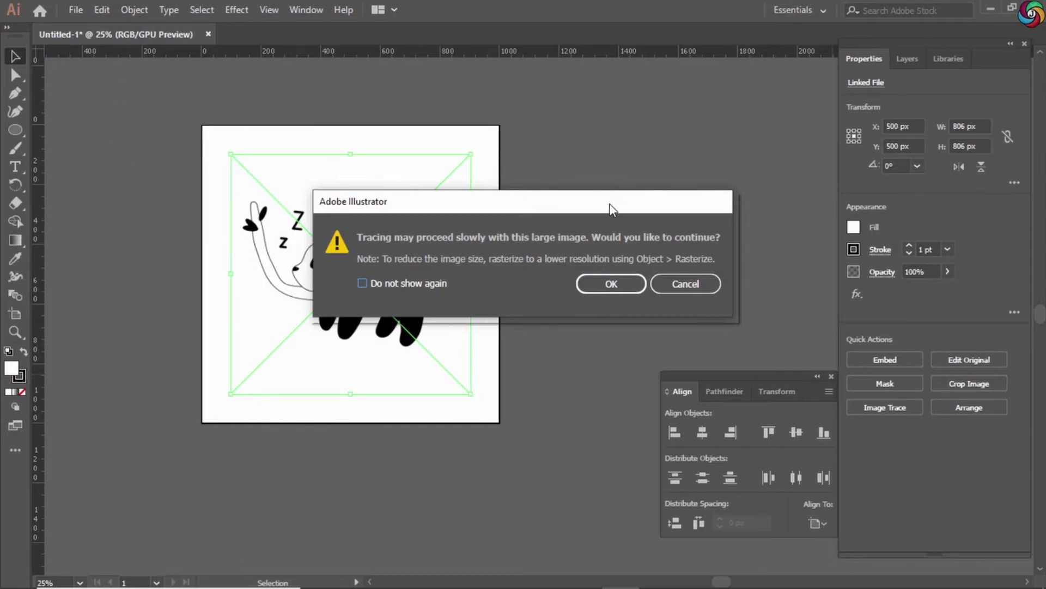
{"action": "key", "text": "Return"}
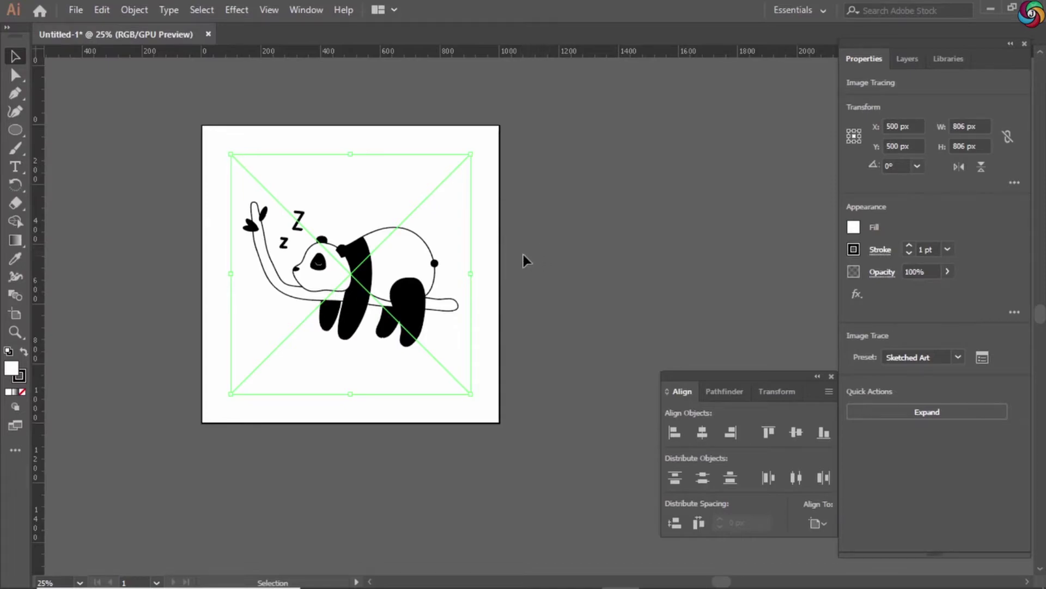
{"action": "left_click_drag", "start_coordinate": [523, 242], "coordinate": [543, 248]}
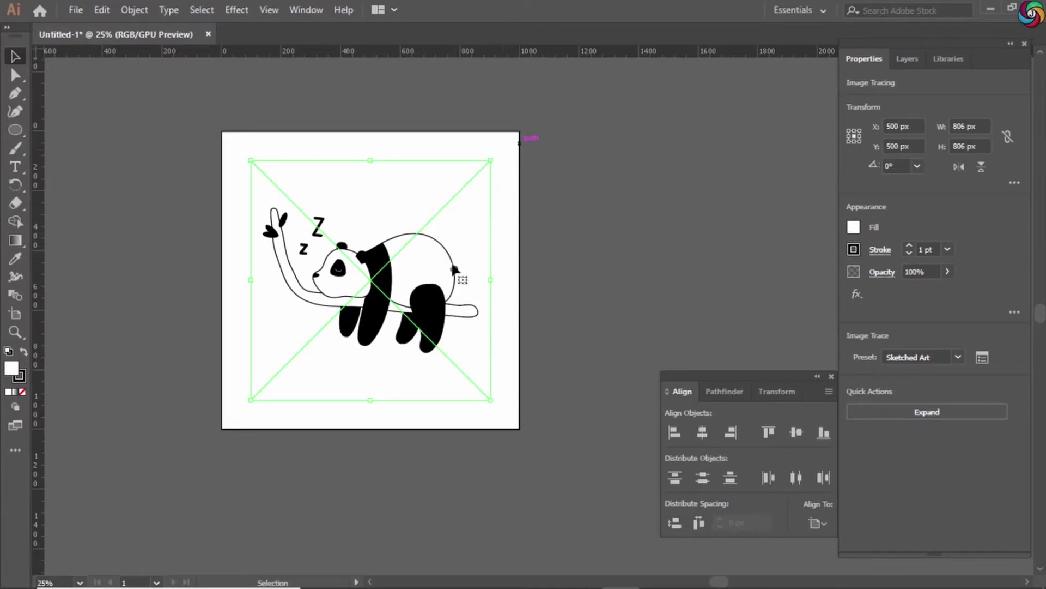
{"action": "left_click", "coordinate": [926, 411]}
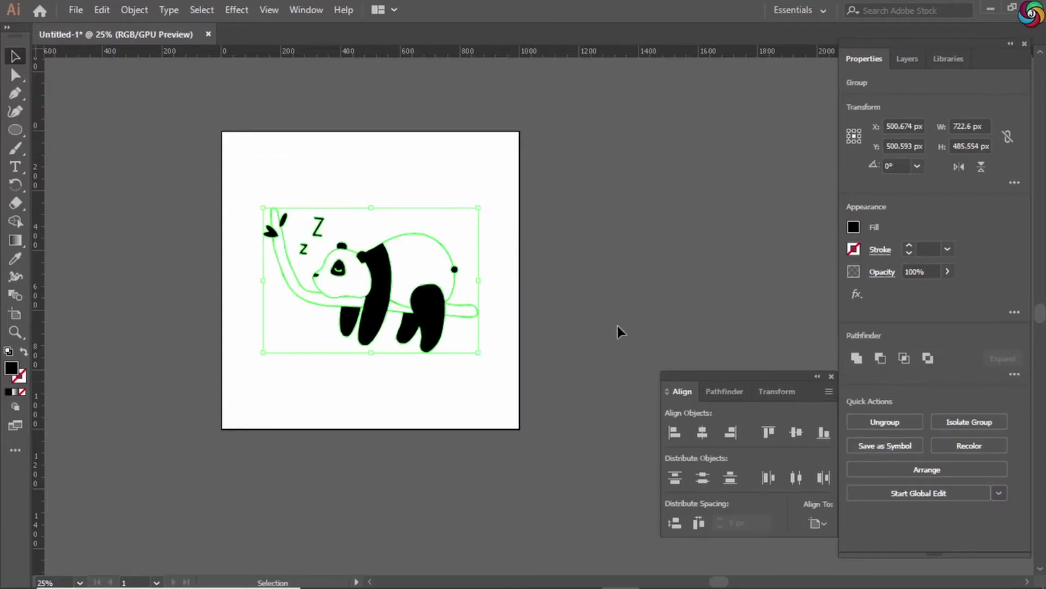
Ungroup the expanded panda artwork so its parts can be selected separately.
{"action": "left_click", "coordinate": [552, 163]}
{"action": "key", "text": "ctrl+equal"}
{"action": "left_click_drag", "start_coordinate": [568, 146], "coordinate": [349, 414]}
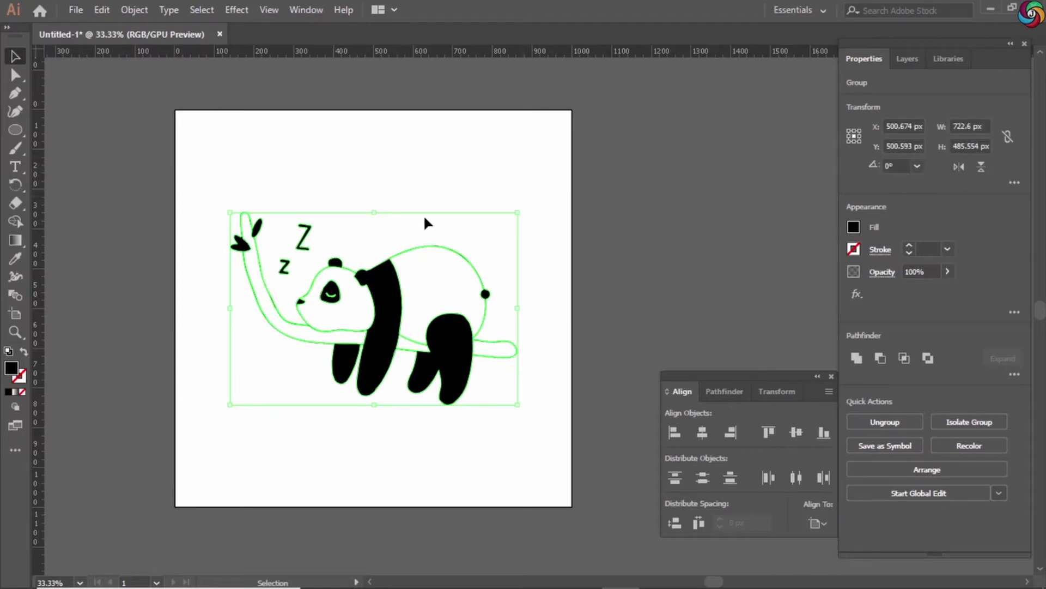
{"action": "right_click", "coordinate": [373, 303]}
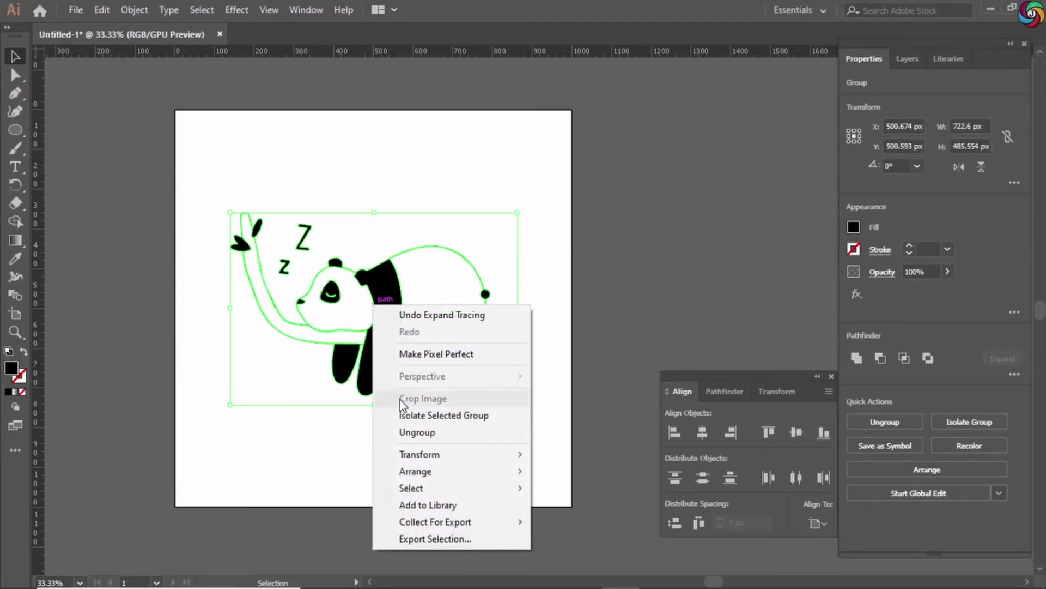
{"action": "left_click", "coordinate": [427, 430]}
{"action": "left_click", "coordinate": [428, 434]}
Move both Z letters up and to the right above the panda's head, and enlarge the bigger Z.
{"action": "left_click_drag", "start_coordinate": [315, 233], "coordinate": [354, 195]}
{"action": "left_click_drag", "start_coordinate": [284, 267], "coordinate": [299, 238]}
{"action": "left_click", "coordinate": [391, 174]}
{"action": "left_click", "coordinate": [341, 190]}
{"action": "left_click_drag", "start_coordinate": [349, 186], "coordinate": [367, 171]}
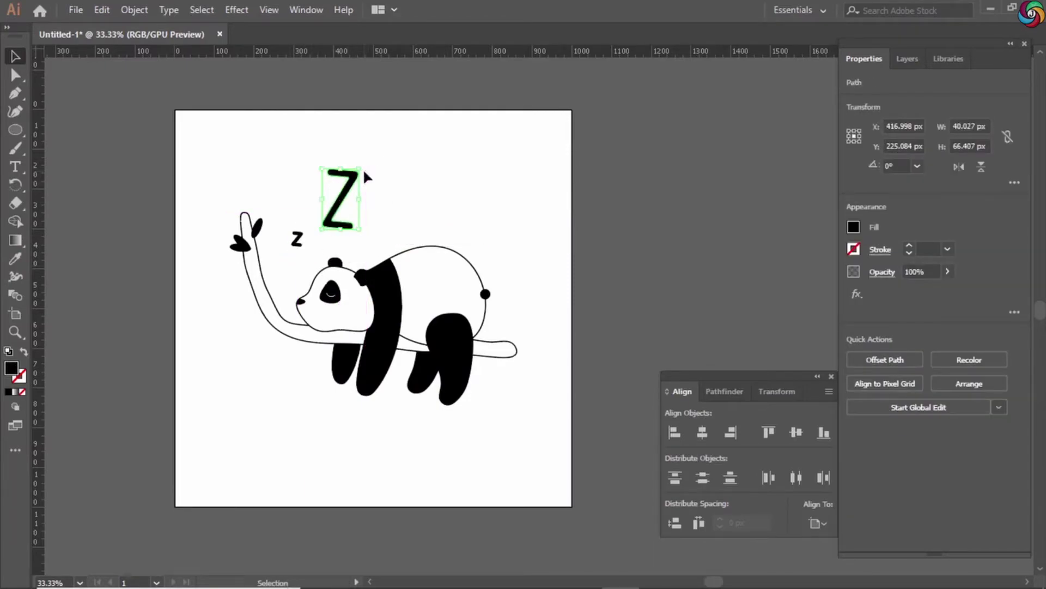
Fill the panda and the Z letters with teal green, and add a third Z above the other two.
{"action": "left_click", "coordinate": [852, 228]}
{"action": "left_click", "coordinate": [794, 282]}
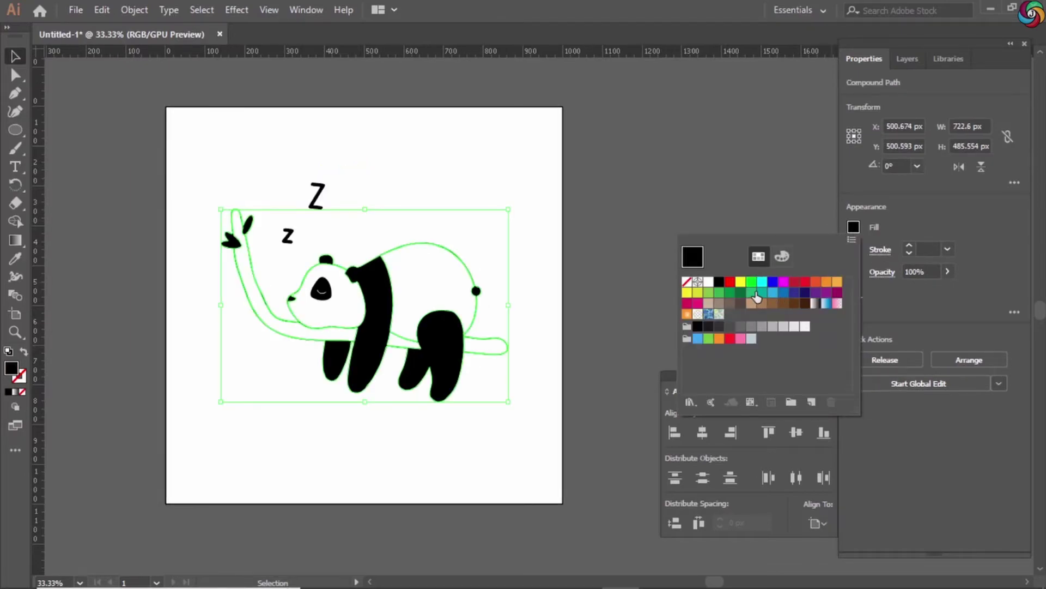
{"action": "left_click", "coordinate": [752, 293]}
{"action": "left_click_drag", "start_coordinate": [315, 213], "coordinate": [282, 178]}
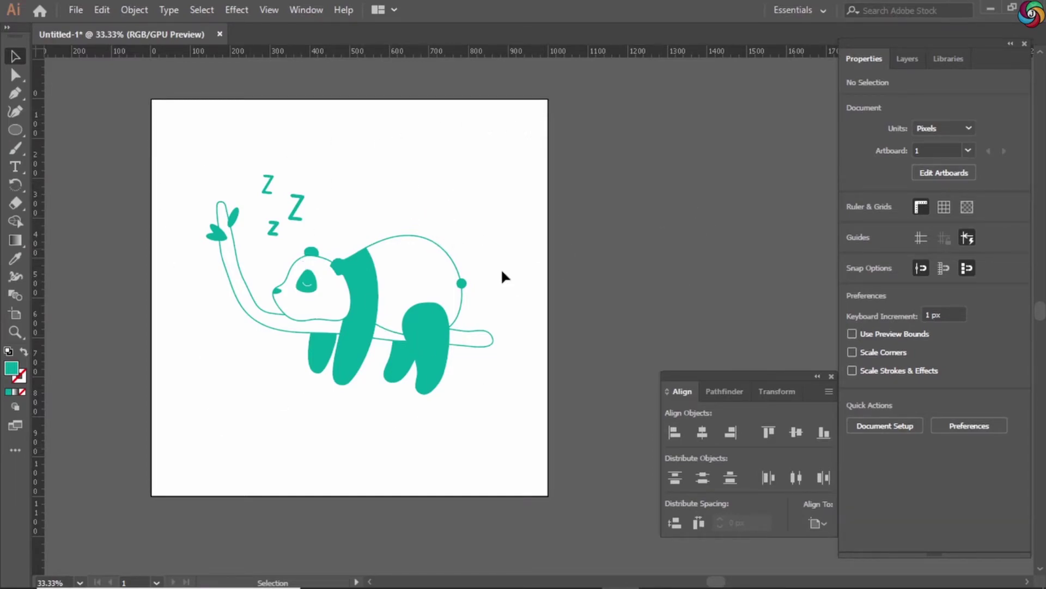
Shrink the artboard around the panda artwork to about 780 × 780 px and leave artboard editing.
{"action": "left_click", "coordinate": [885, 425]}
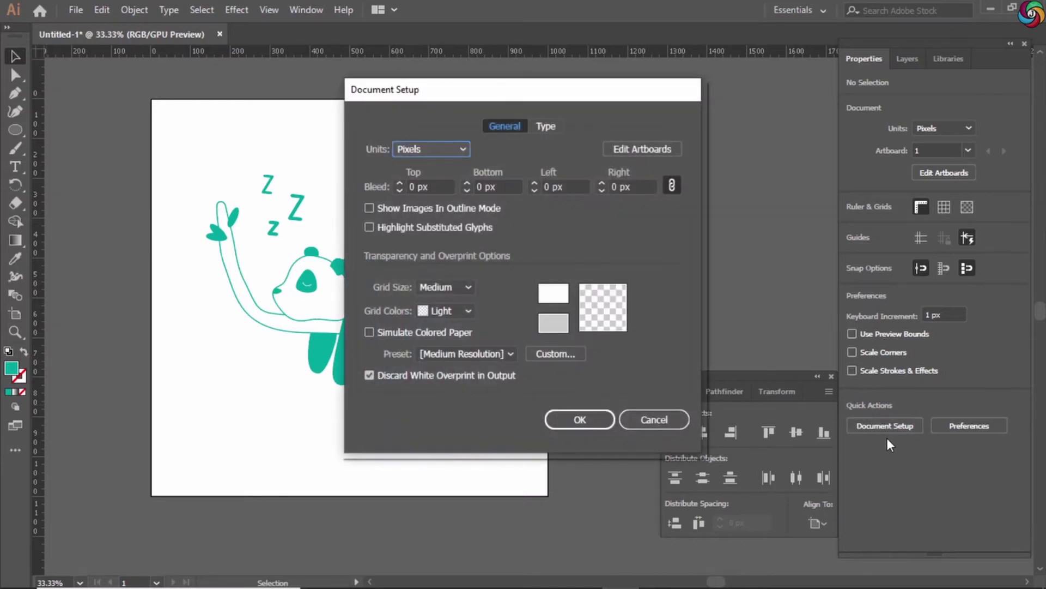
{"action": "left_click", "coordinate": [647, 151]}
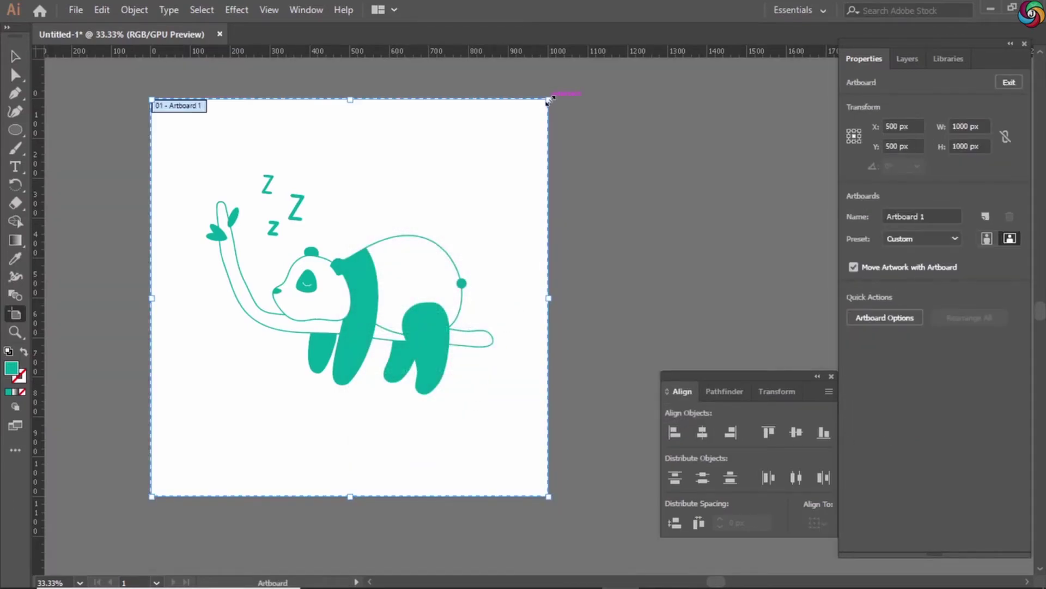
{"action": "left_click_drag", "start_coordinate": [549, 99], "coordinate": [509, 174]}
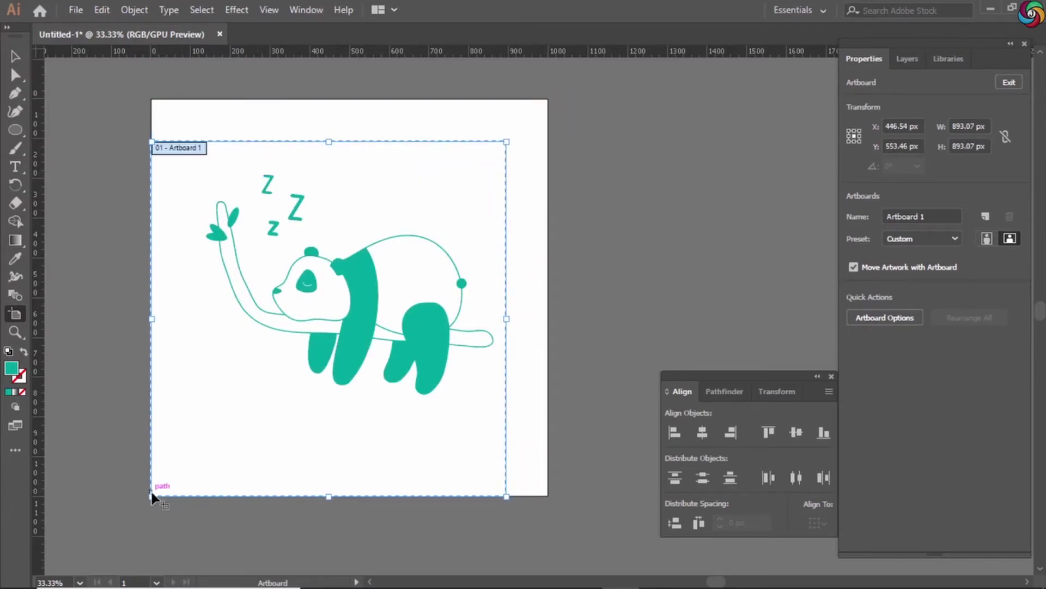
{"action": "left_click_drag", "start_coordinate": [152, 496], "coordinate": [197, 452]}
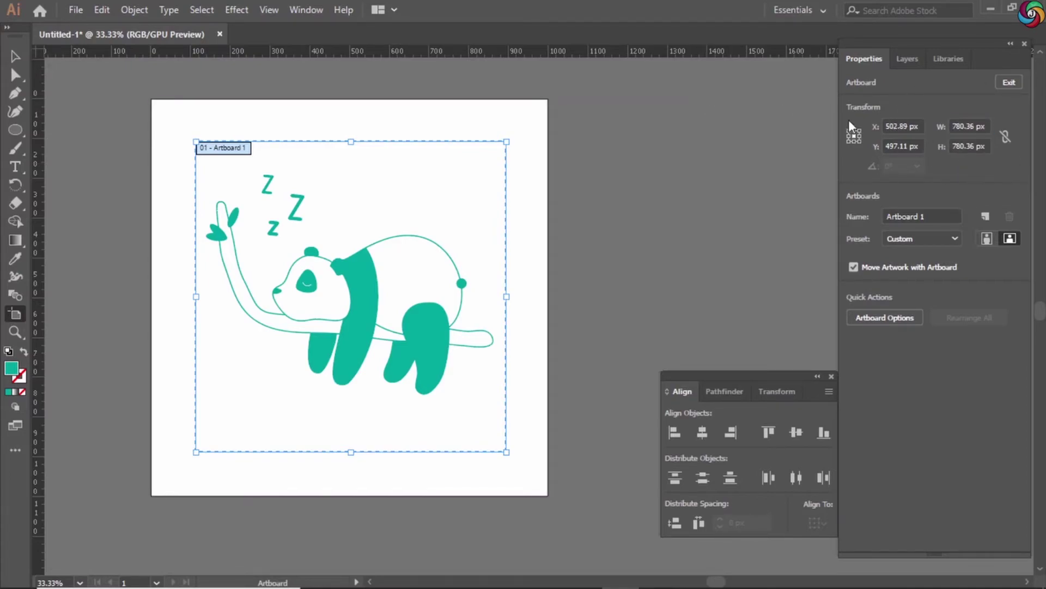
{"action": "left_click", "coordinate": [1009, 82]}
Scale down the white background square in Layer 1 to match the reduced artboard, leaving the layer locked.
{"action": "left_click", "coordinate": [907, 59]}
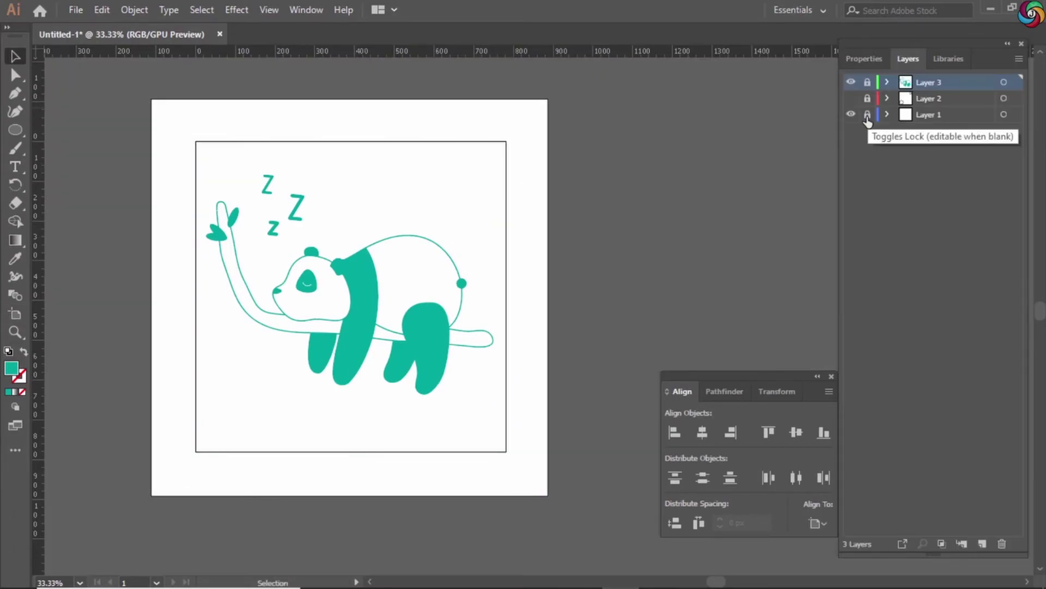
{"action": "left_click", "coordinate": [505, 129]}
{"action": "left_click_drag", "start_coordinate": [548, 100], "coordinate": [521, 134]}
{"action": "left_click_drag", "start_coordinate": [522, 134], "coordinate": [522, 134]}
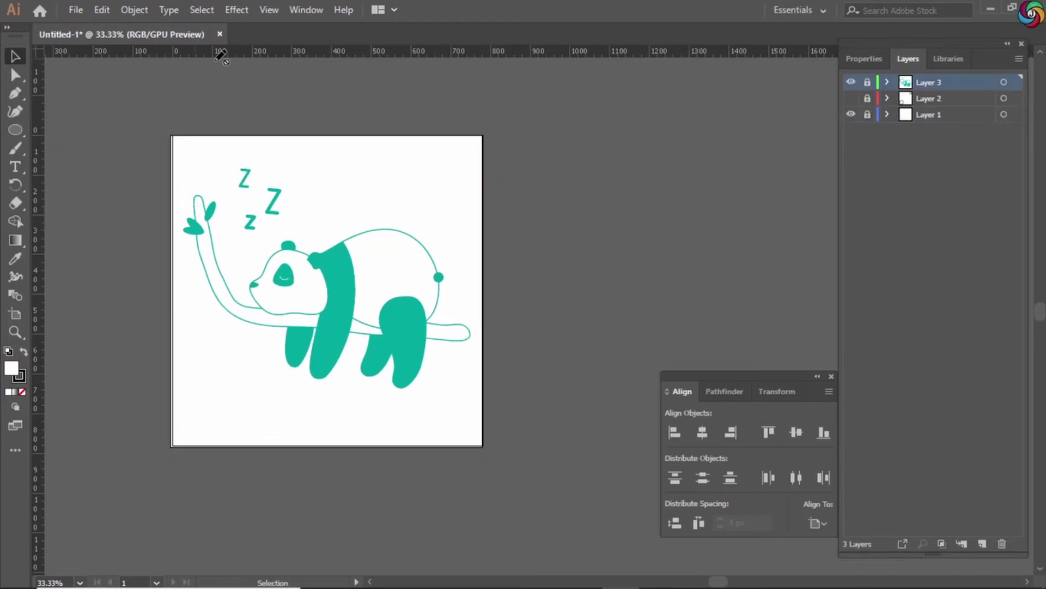
Save the document as an Adobe Illustrator file named Untitled-1 in the vid 5 folder.
{"action": "left_click", "coordinate": [72, 11]}
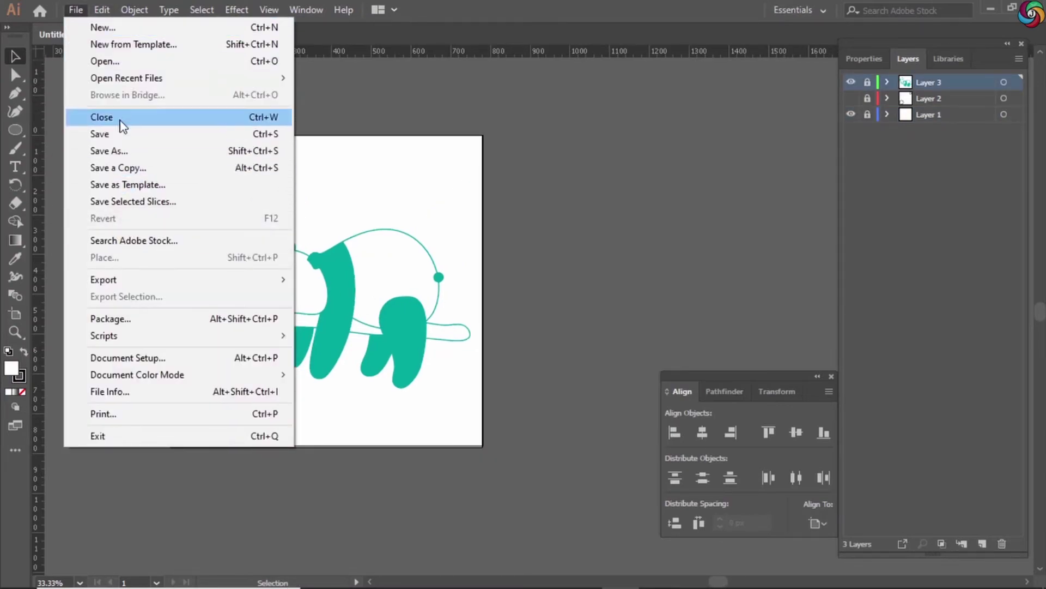
{"action": "left_click", "coordinate": [117, 136]}
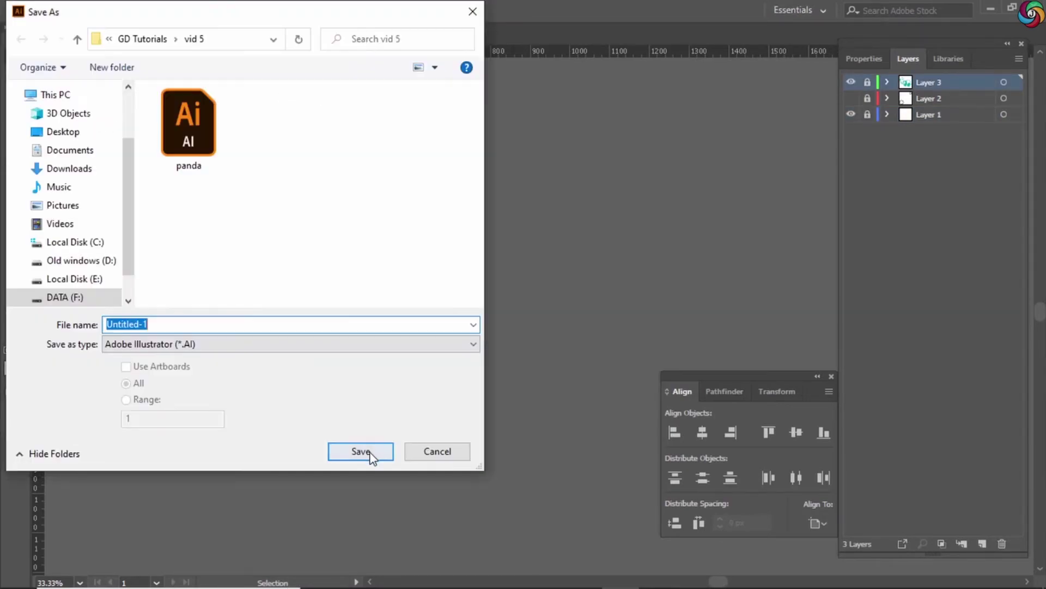
{"action": "left_click", "coordinate": [369, 453]}
{"action": "key", "text": "Return"}
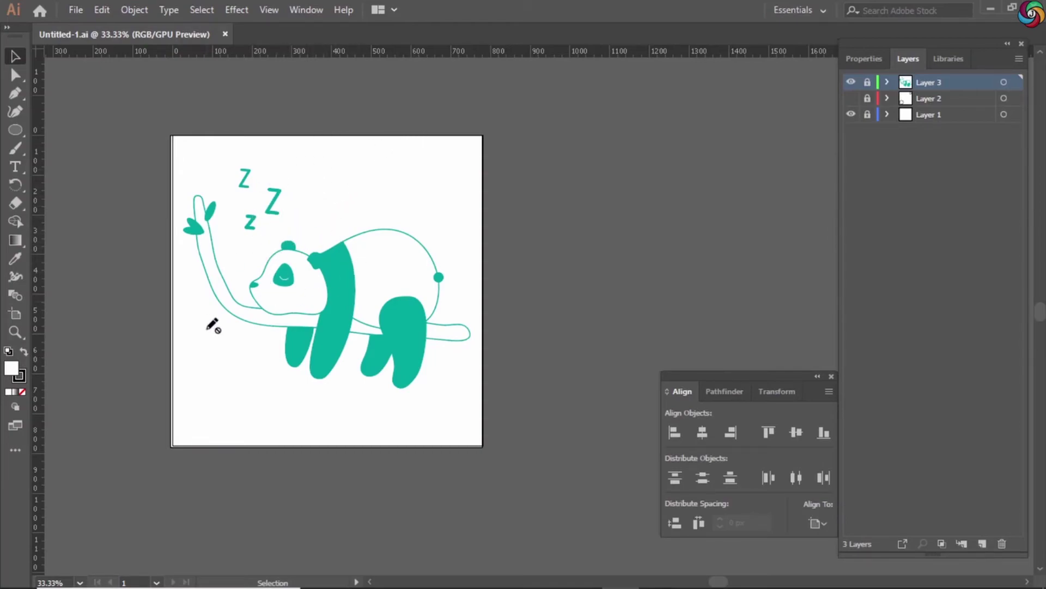
Export the artwork with Save for Web as a 780 × 780 px PNG-8 image named Untitled-1 in the vid 5 folder.
{"action": "key", "text": "alt+f"}
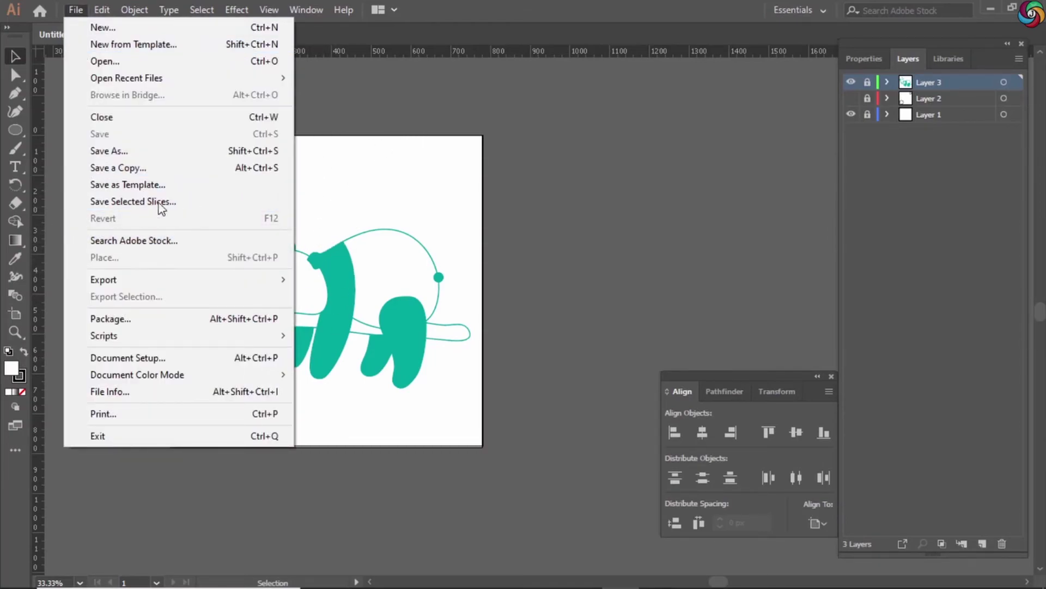
{"action": "mouse_move", "coordinate": [283, 280]}
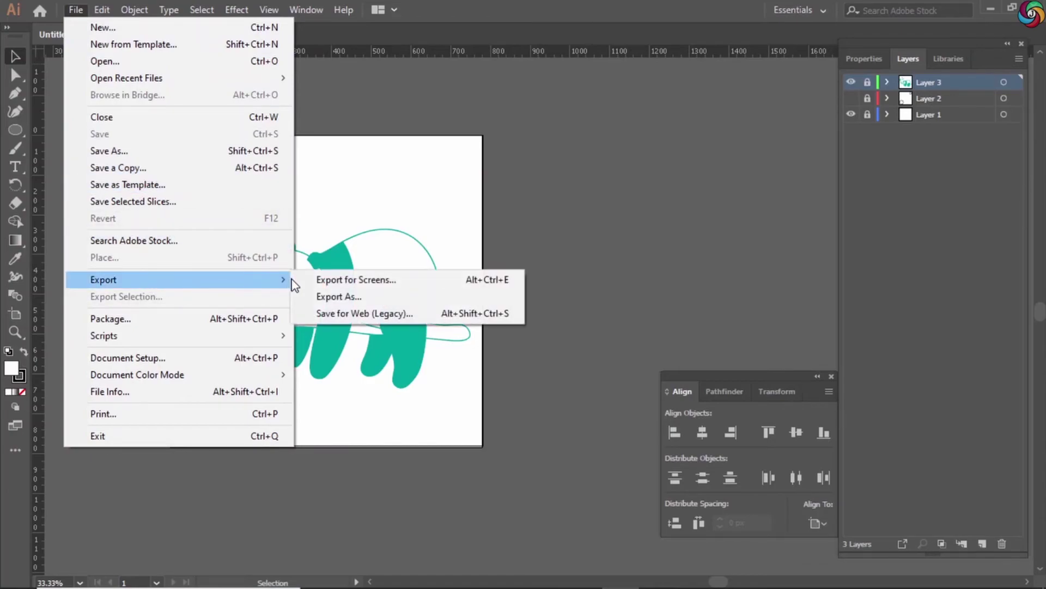
{"action": "left_click", "coordinate": [362, 311]}
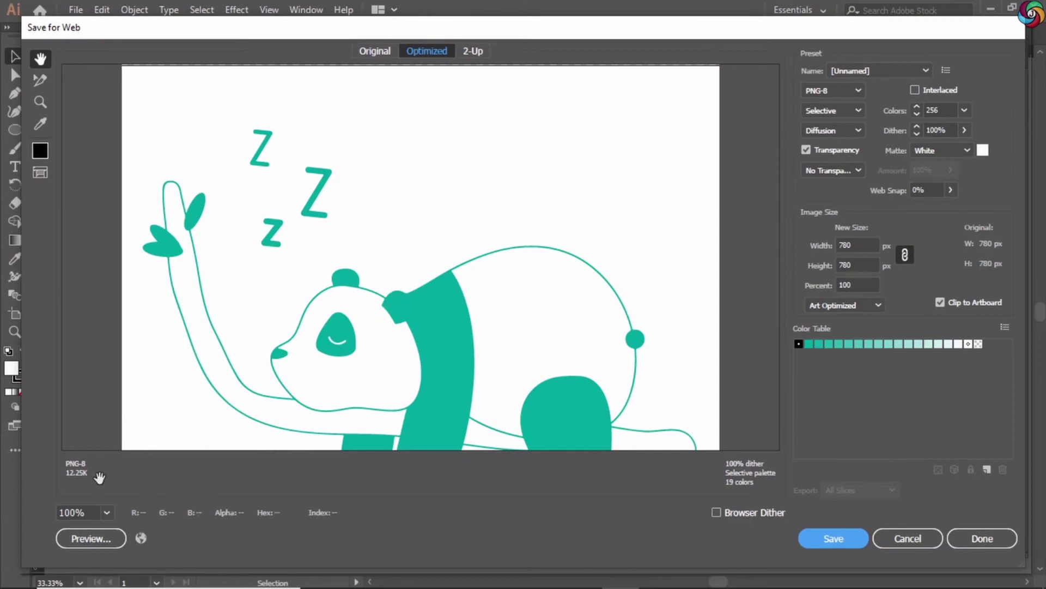
{"action": "left_click", "coordinate": [107, 513]}
{"action": "left_click_drag", "start_coordinate": [594, 299], "coordinate": [597, 233]}
{"action": "left_click", "coordinate": [818, 90]}
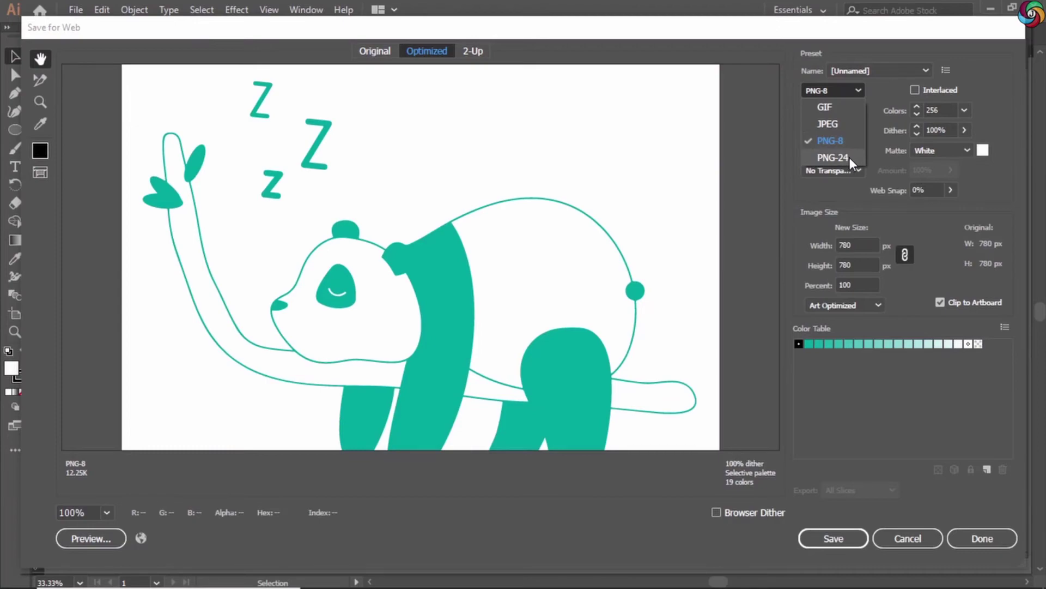
{"action": "left_click", "coordinate": [807, 199]}
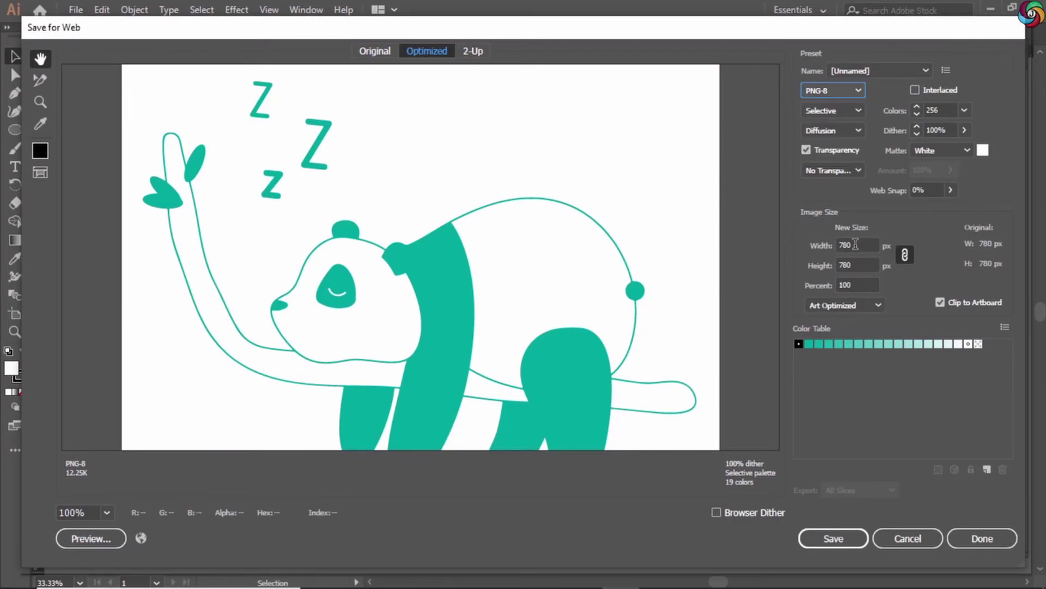
{"action": "left_click", "coordinate": [584, 267]}
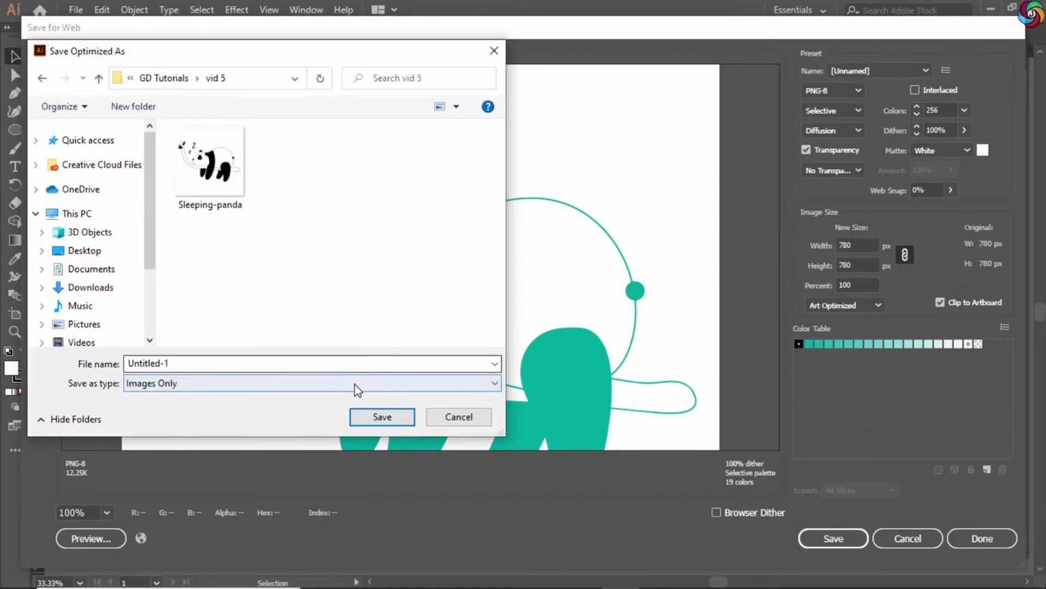
{"action": "left_click", "coordinate": [382, 418]}
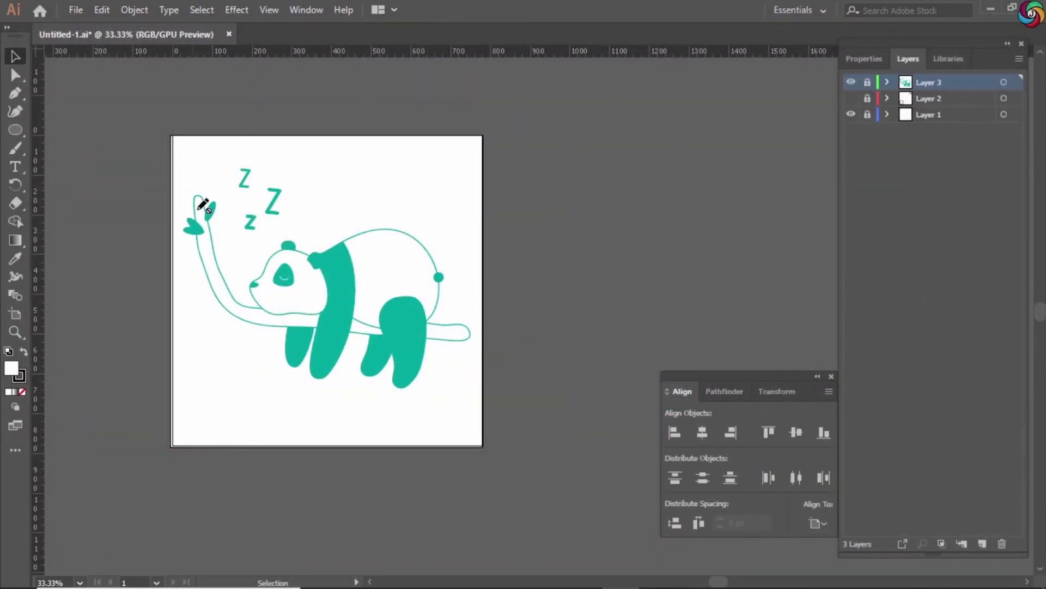
Save the document as an SVG file named Untitled-1 in the vid 5 folder.
{"action": "left_click", "coordinate": [77, 10]}
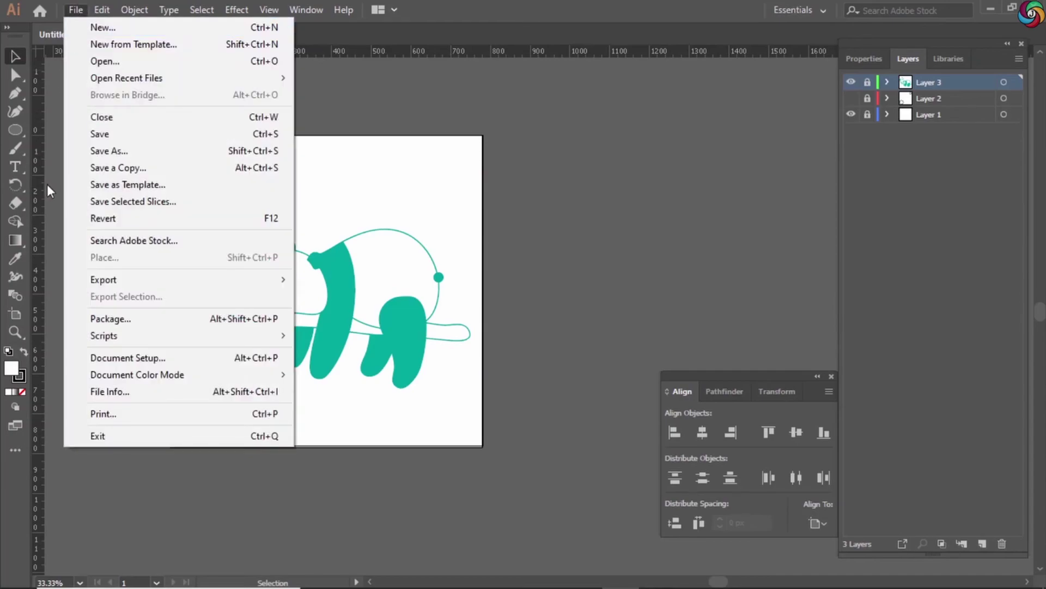
{"action": "left_click", "coordinate": [130, 155]}
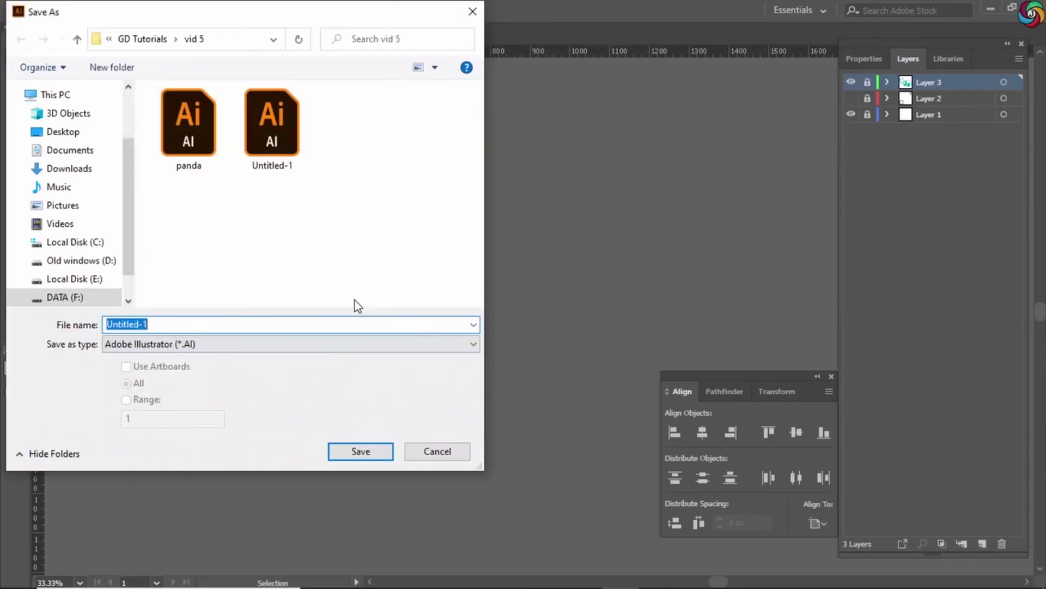
{"action": "left_click_drag", "start_coordinate": [238, 12], "coordinate": [370, 12]}
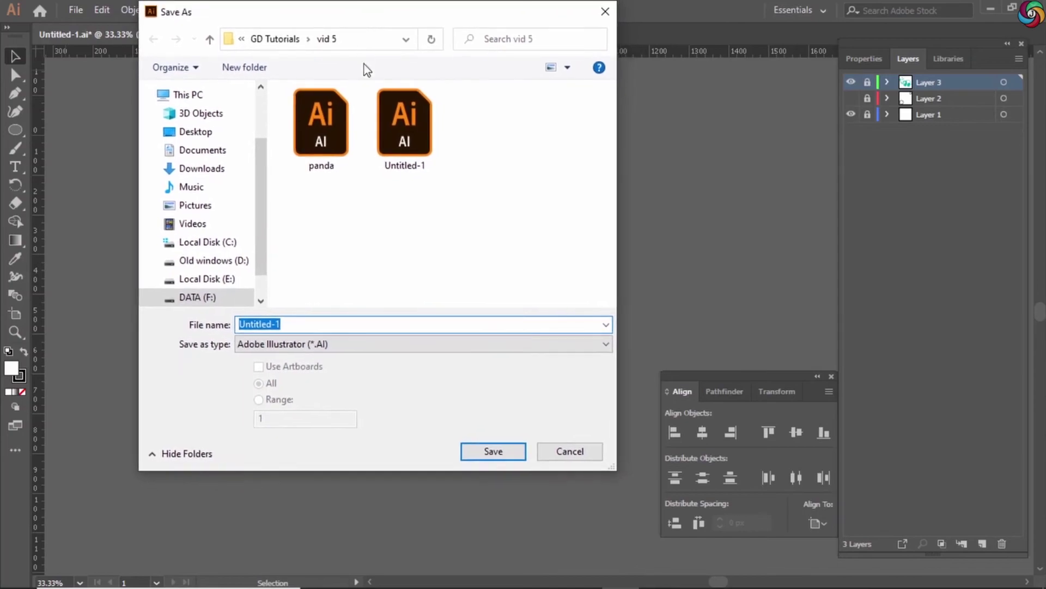
{"action": "left_click", "coordinate": [342, 349]}
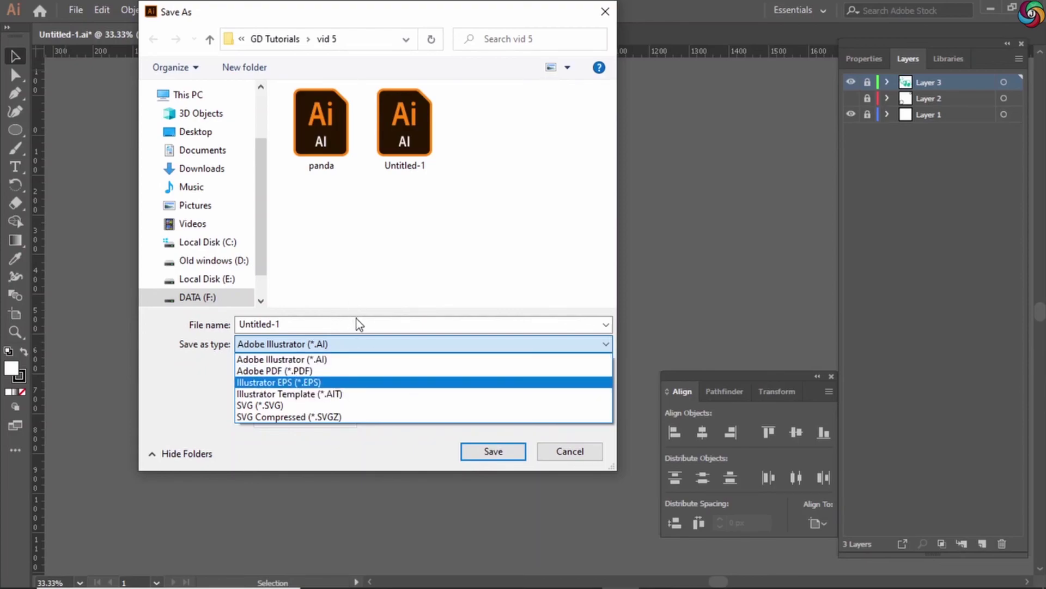
{"action": "left_click", "coordinate": [267, 413]}
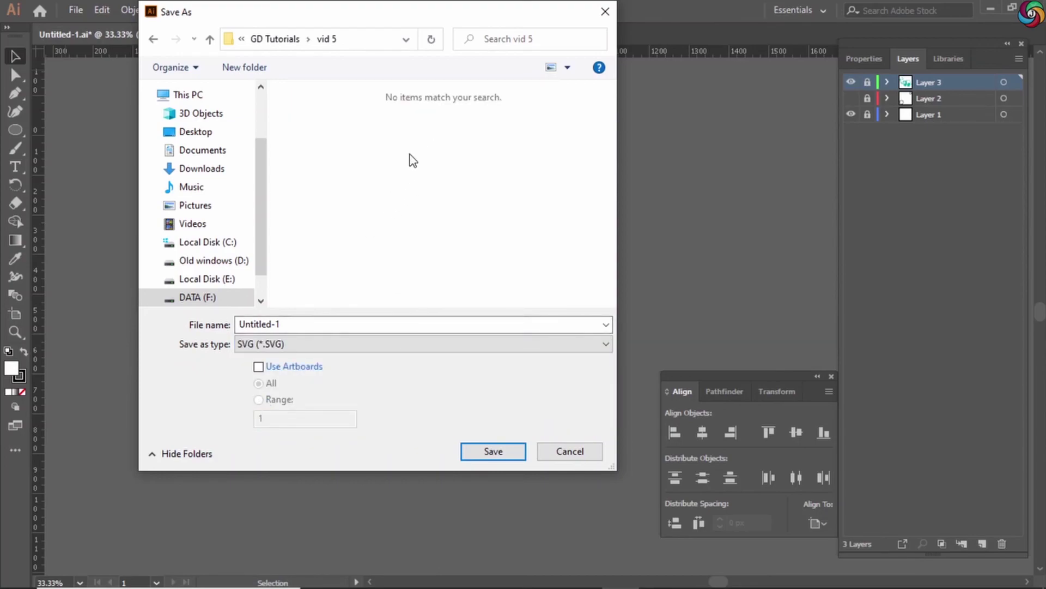
{"action": "left_click", "coordinate": [492, 453]}
{"action": "left_click", "coordinate": [580, 351]}
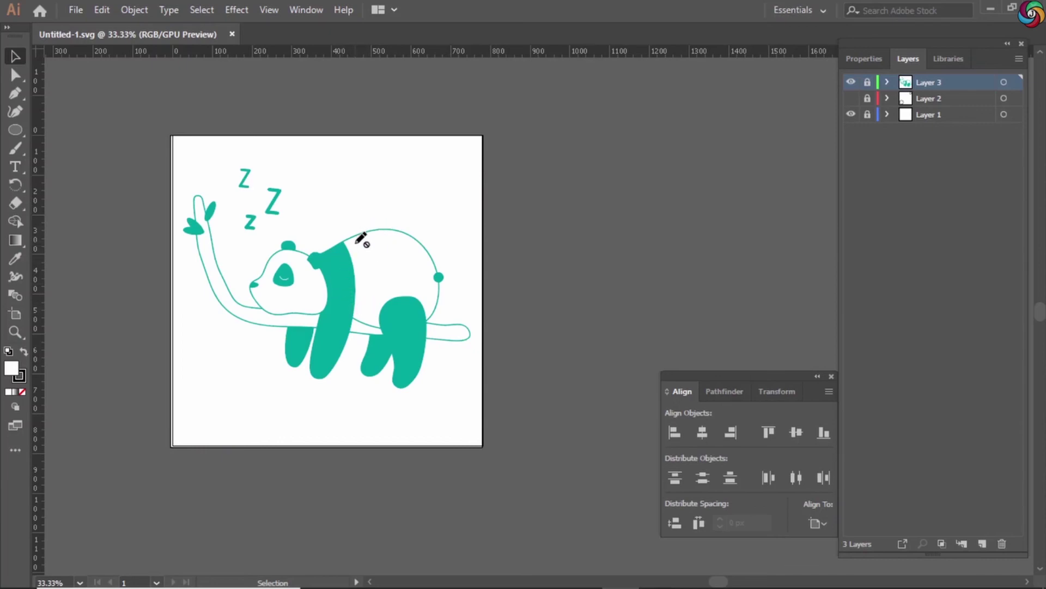
{"action": "left_click_drag", "start_coordinate": [364, 233], "coordinate": [364, 231]}
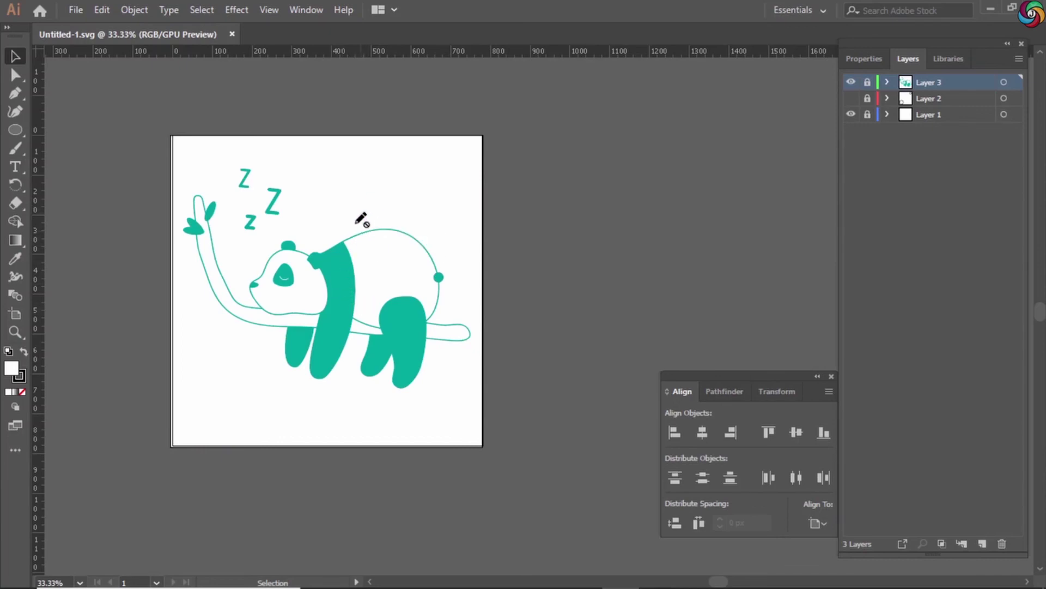